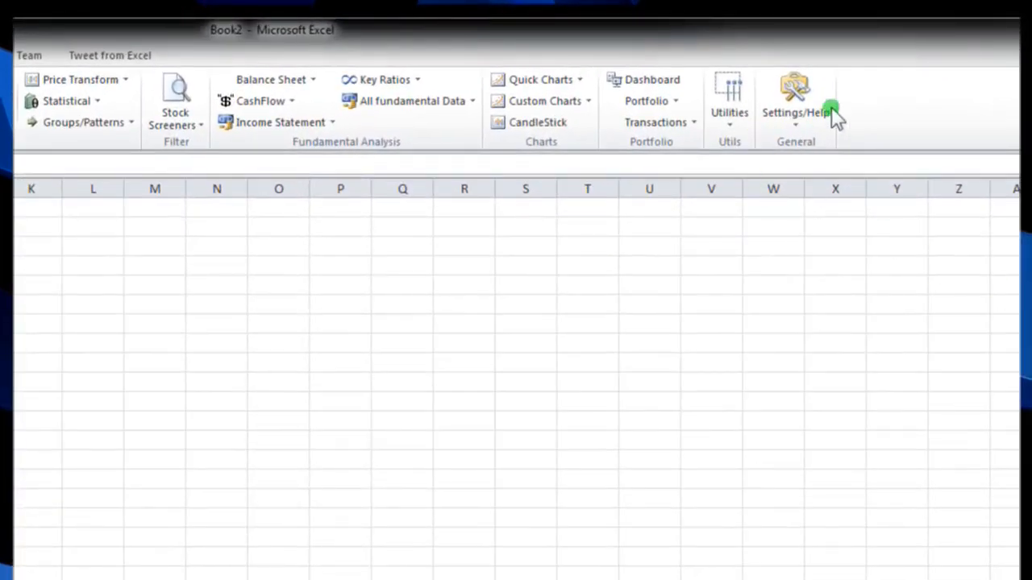
Test the QuoteMedia API connection in the MarketXLS data subscription settings and close the settings.
click(806, 118)
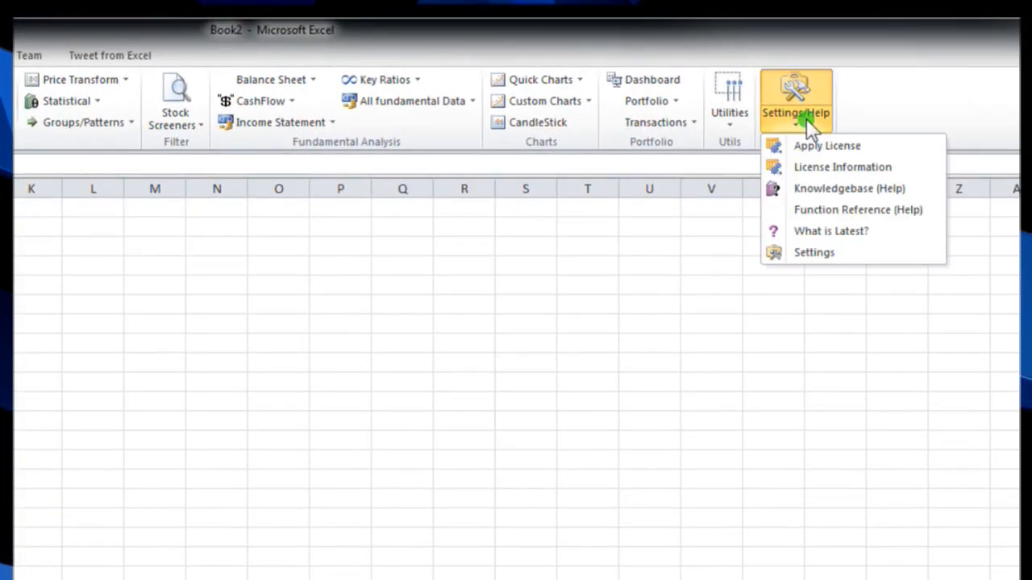
click(832, 252)
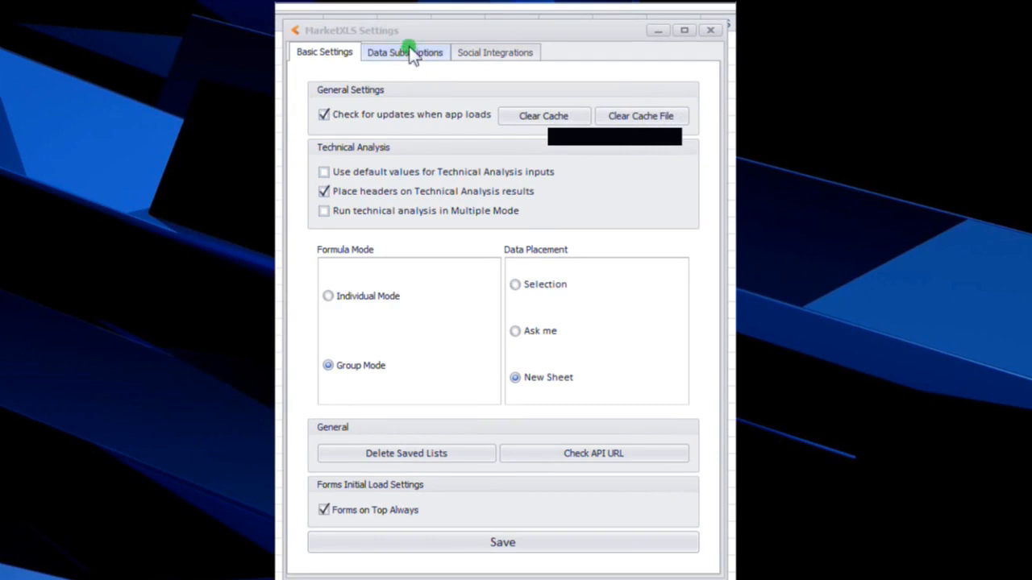
click(401, 55)
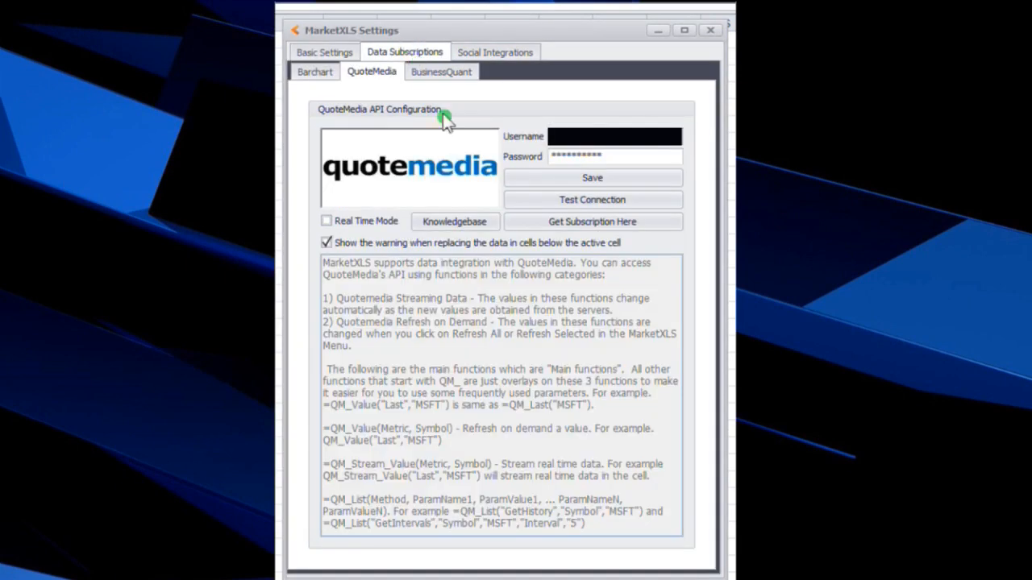
click(641, 204)
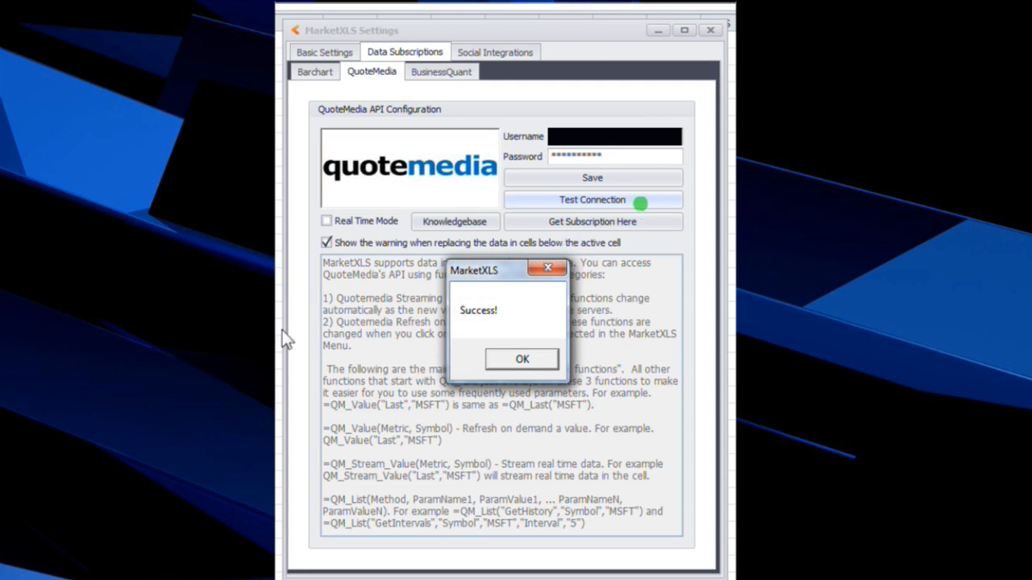
click(501, 362)
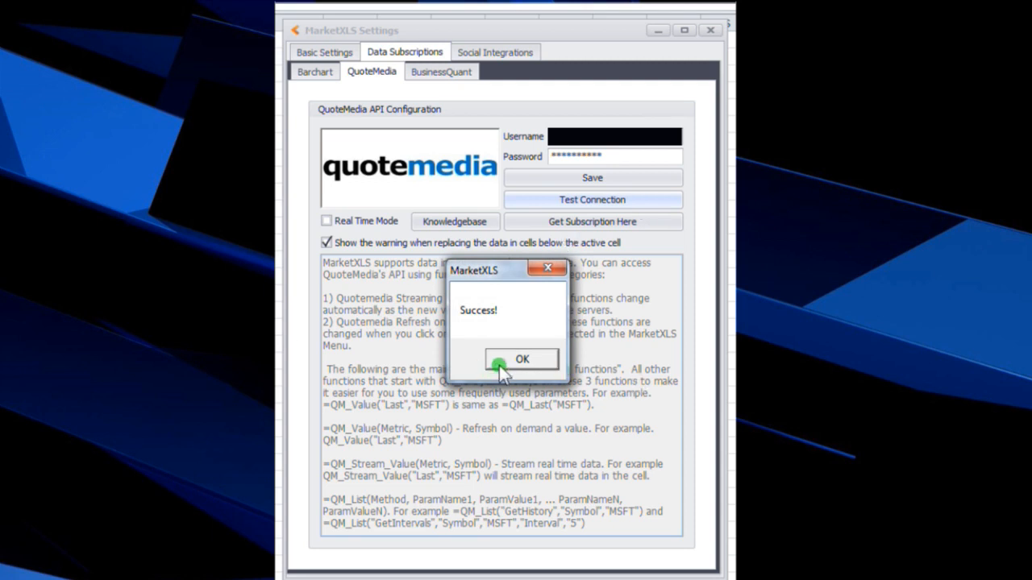
click(711, 30)
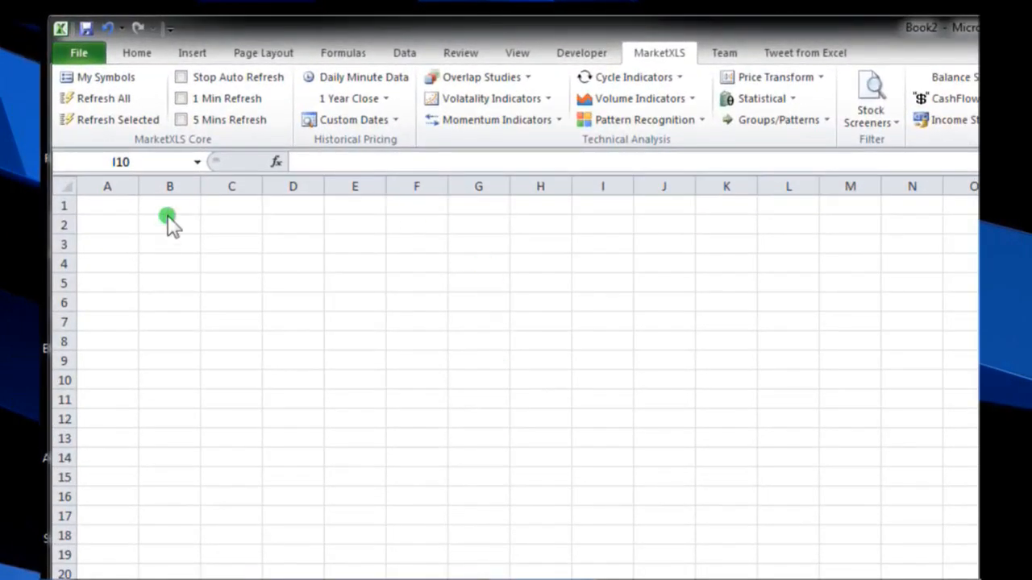
Enter the ticker symbol MSFT in cell B2.
click(169, 221)
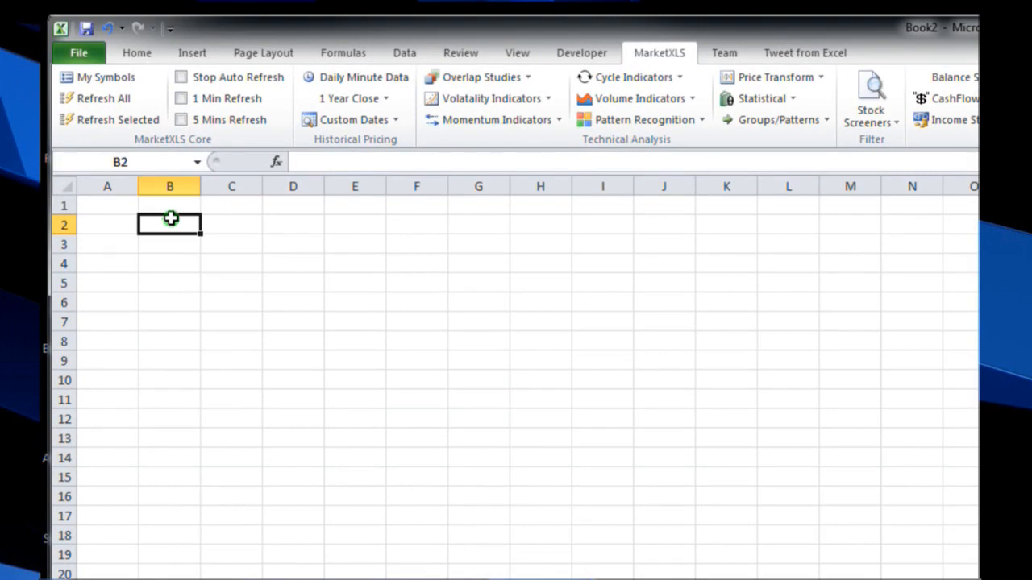
text(MSFT)
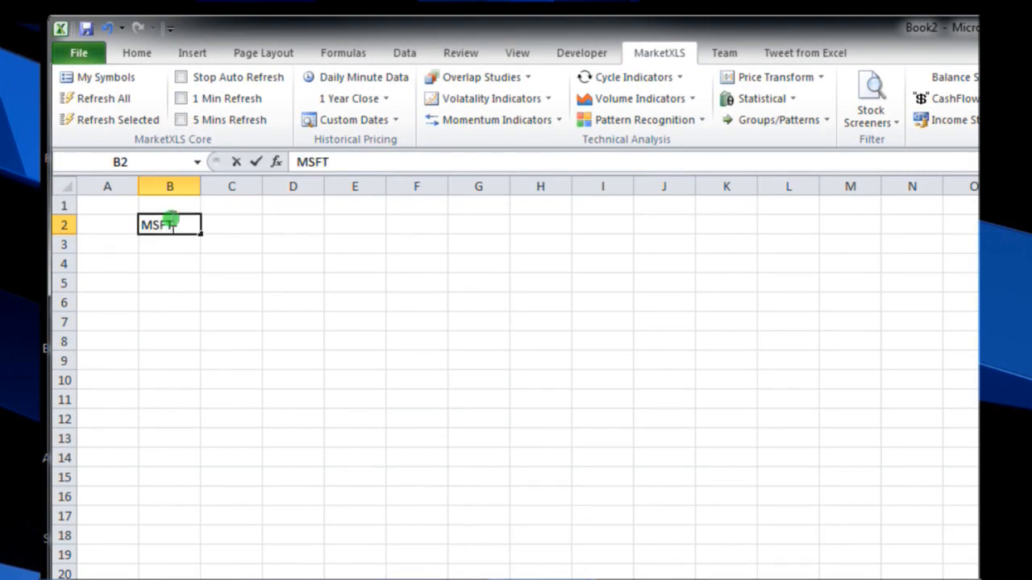
key(Return)
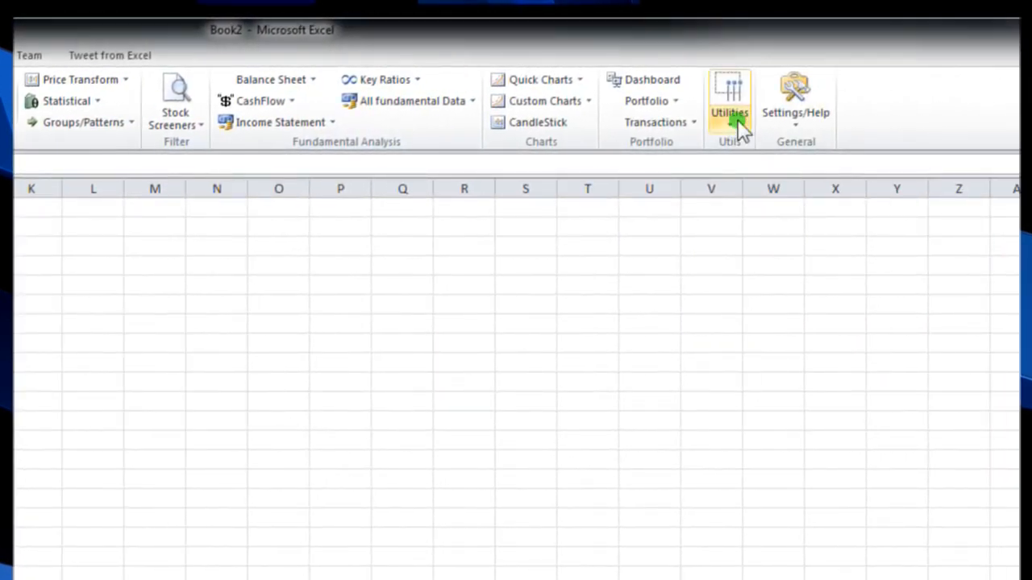
Retrieve the option chain for the MSFT symbol in B2 with the MarketXLS Option Chain utility, allowing cells to be overwritten.
click(737, 120)
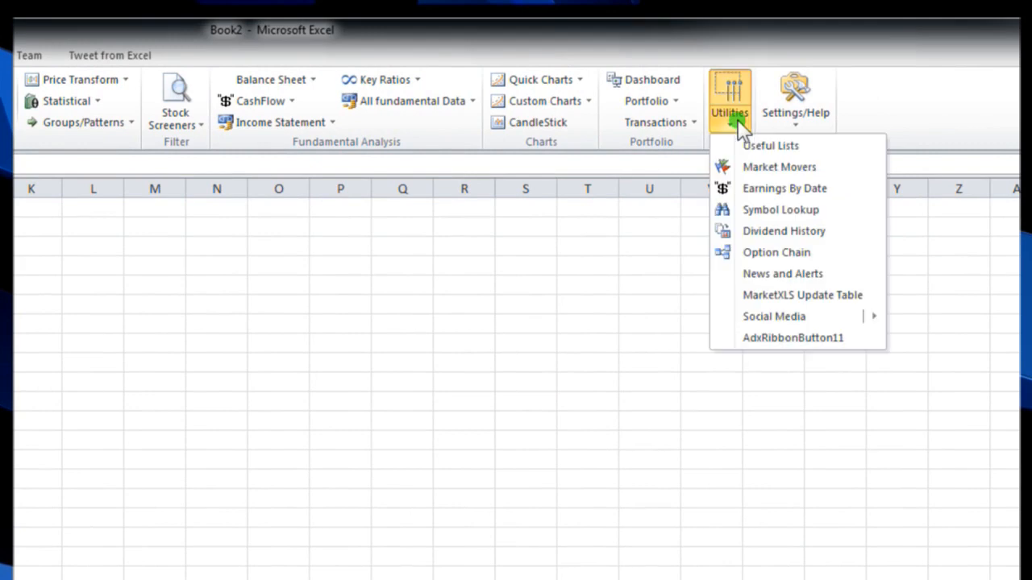
click(793, 253)
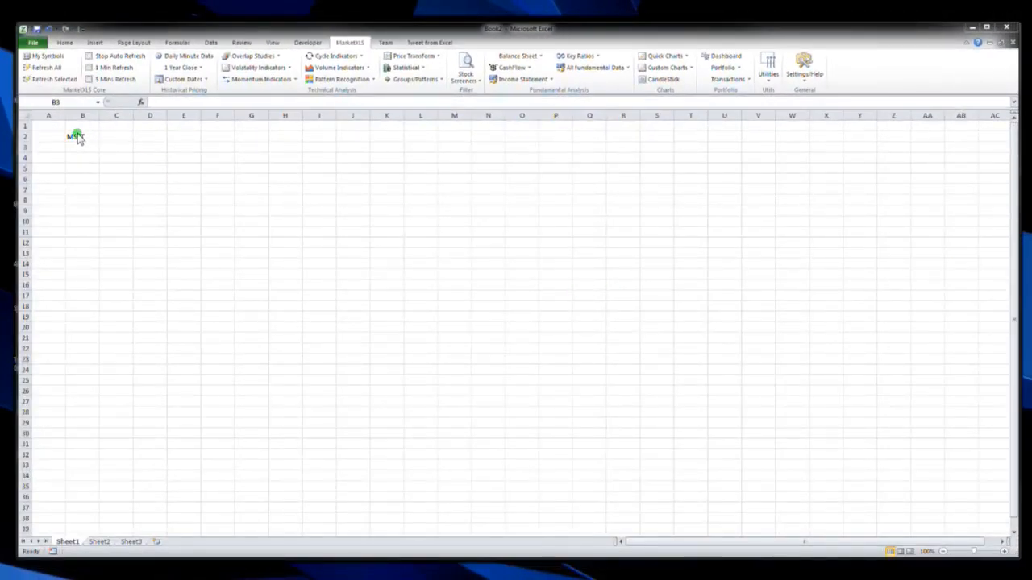
click(95, 137)
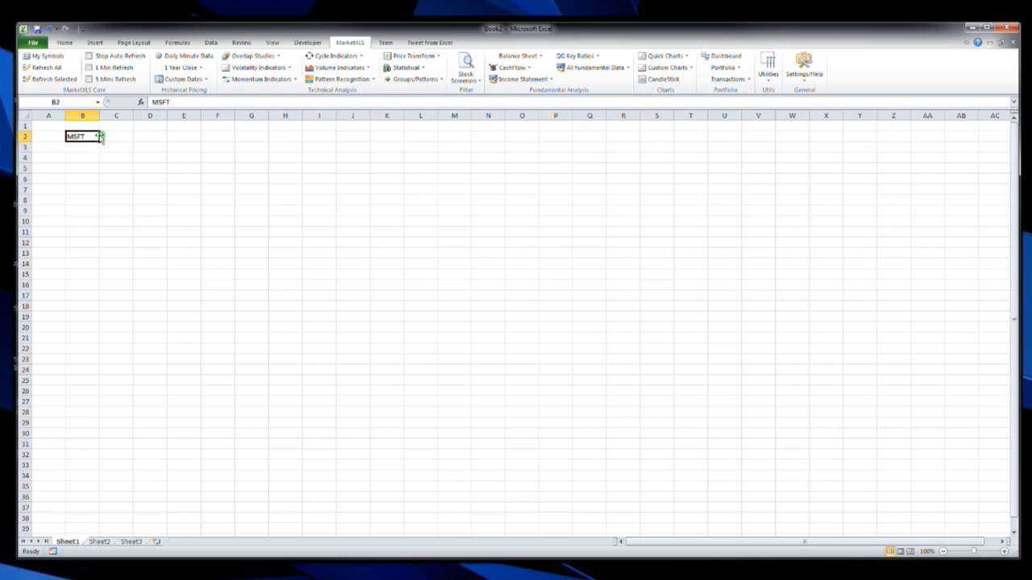
click(769, 77)
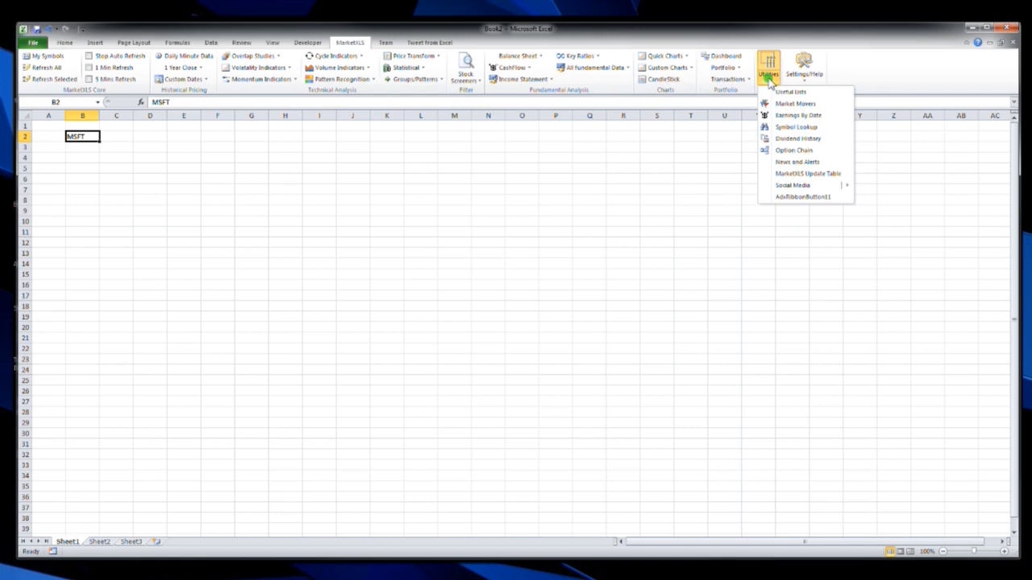
click(794, 152)
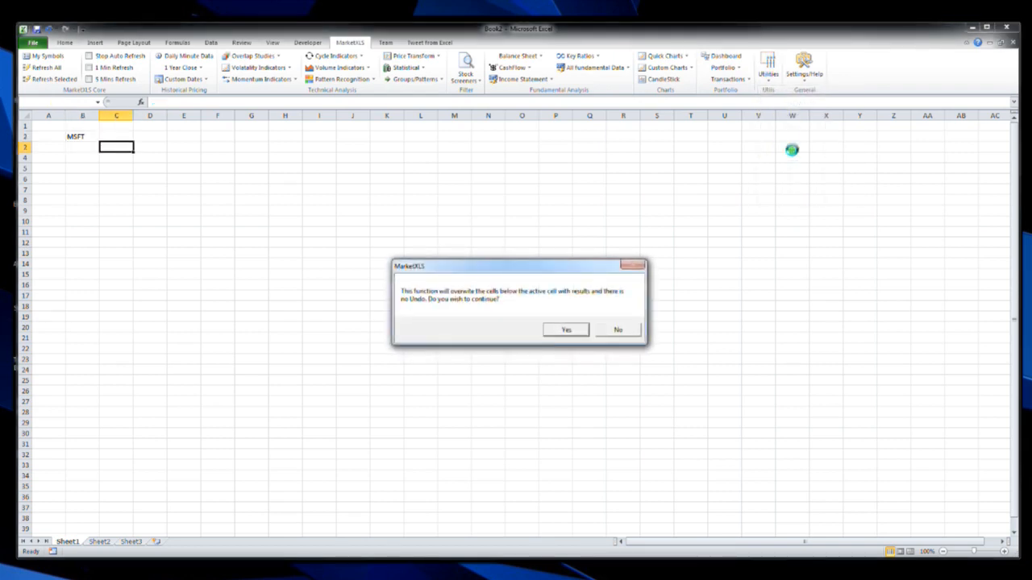
click(568, 331)
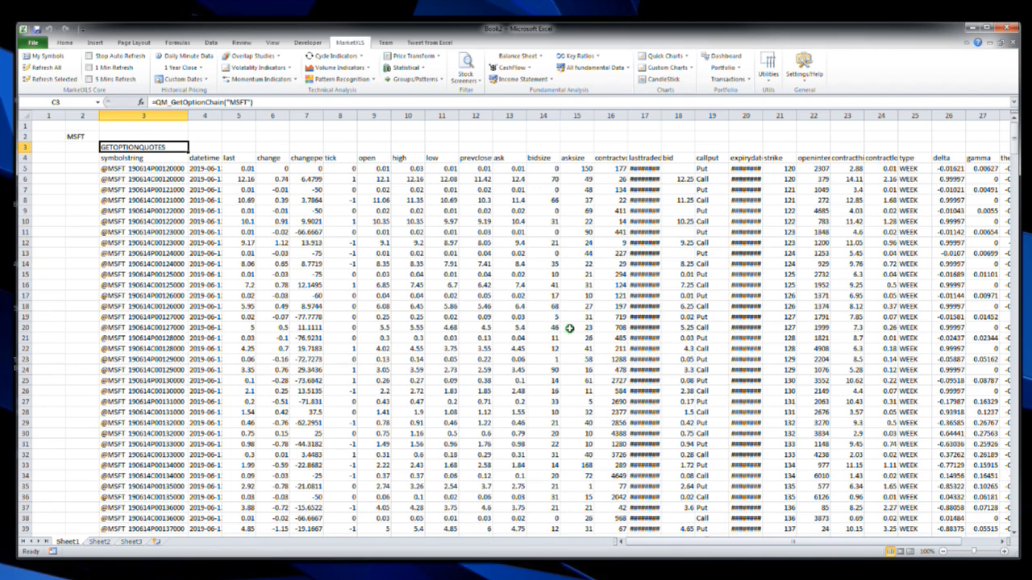
Auto-fit the widths of columns Q to T and review the option chain's columns through delta, gamma, theta, rho, vega and impvol.
drag(645, 115, 762, 111)
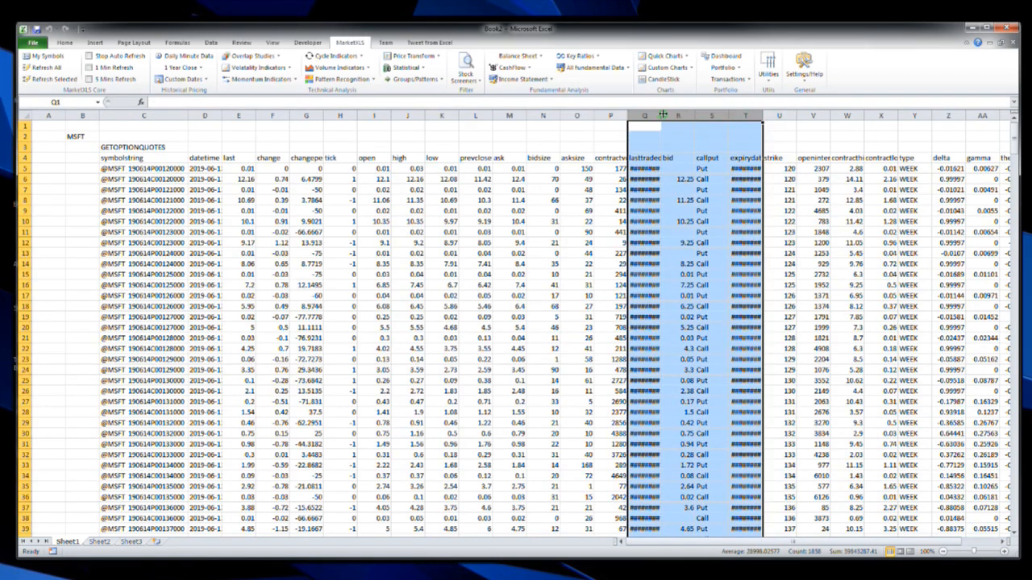
double_click(661, 114)
click(662, 114)
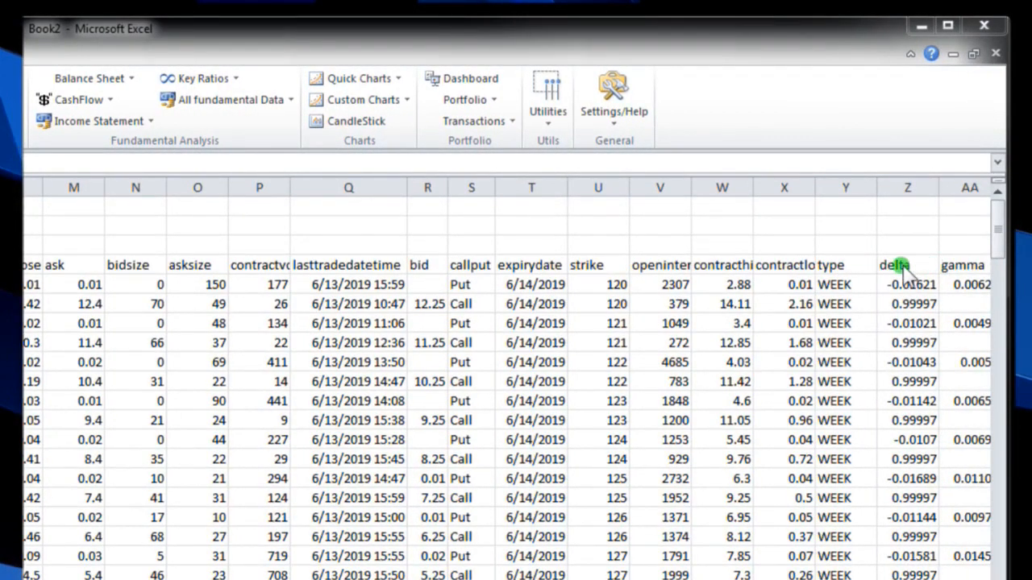
click(348, 188)
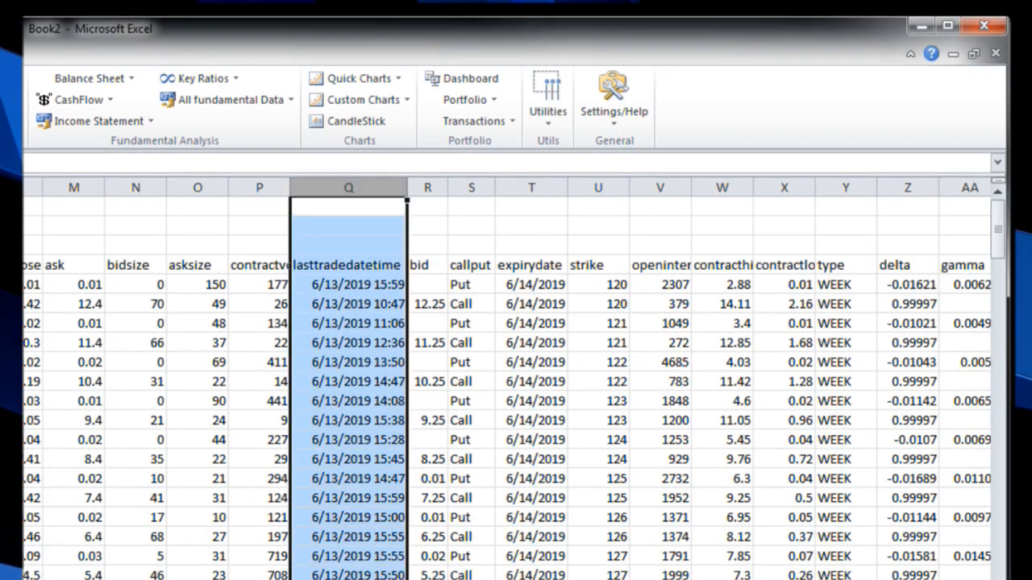
scroll(507, 378, right, 4)
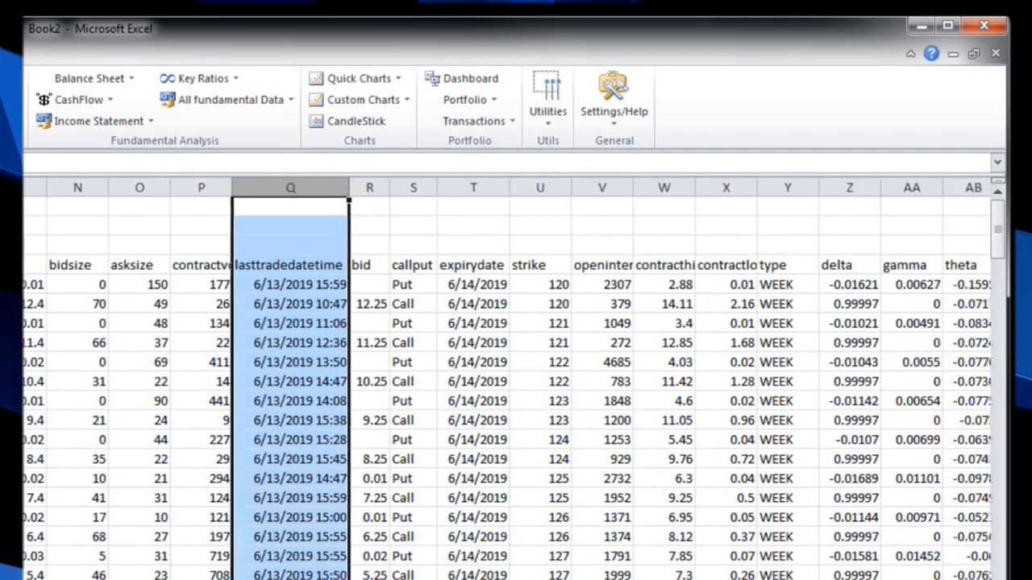
scroll(507, 379, right, 2)
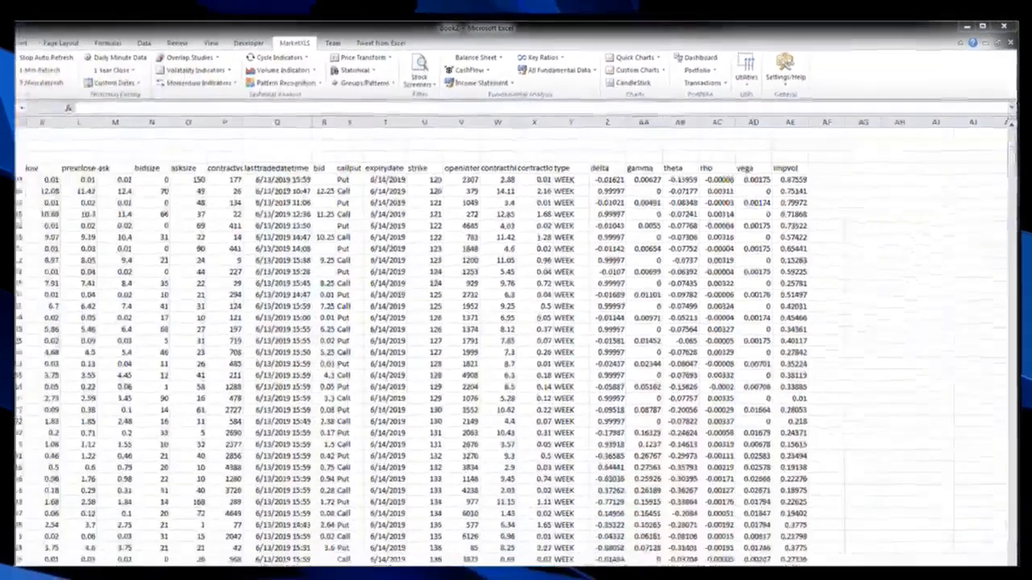
key(ctrl+space)
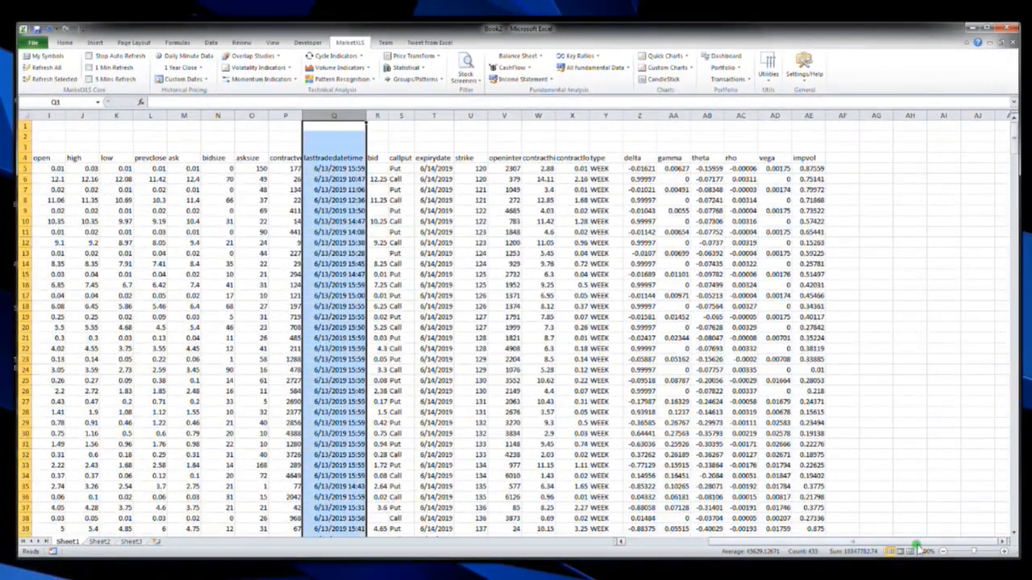
drag(776, 542, 703, 543)
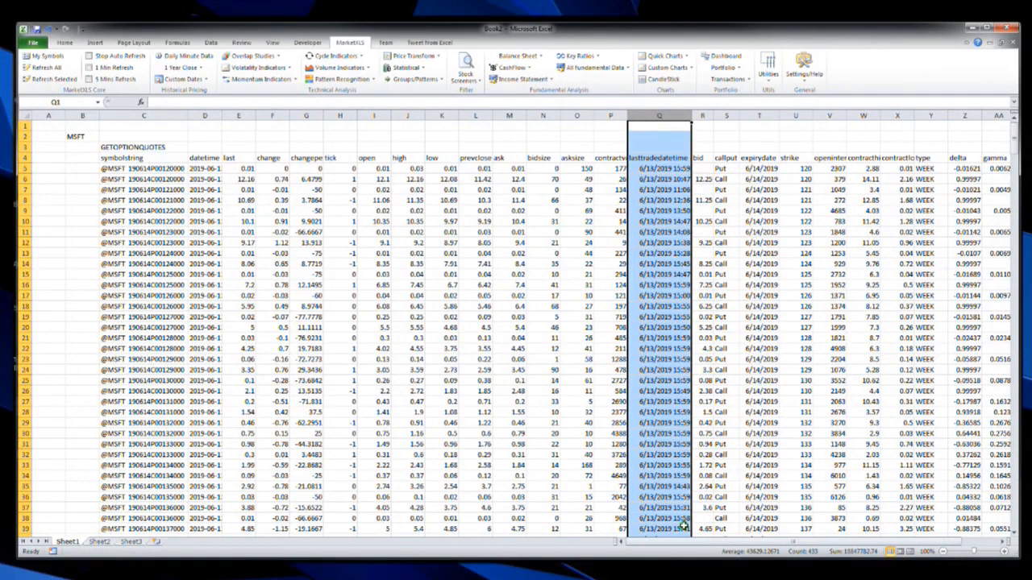
Clear all option chain data from column C onward, keeping the MSFT symbol in B2.
drag(112, 115, 731, 115)
drag(723, 212, 723, 213)
key(Delete)
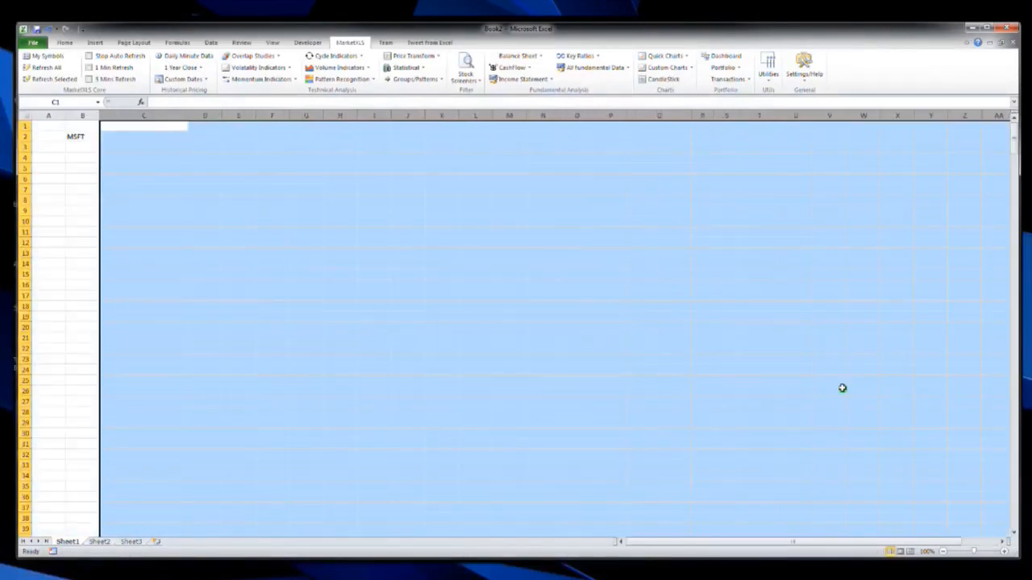
drag(787, 541, 613, 536)
click(175, 293)
click(134, 208)
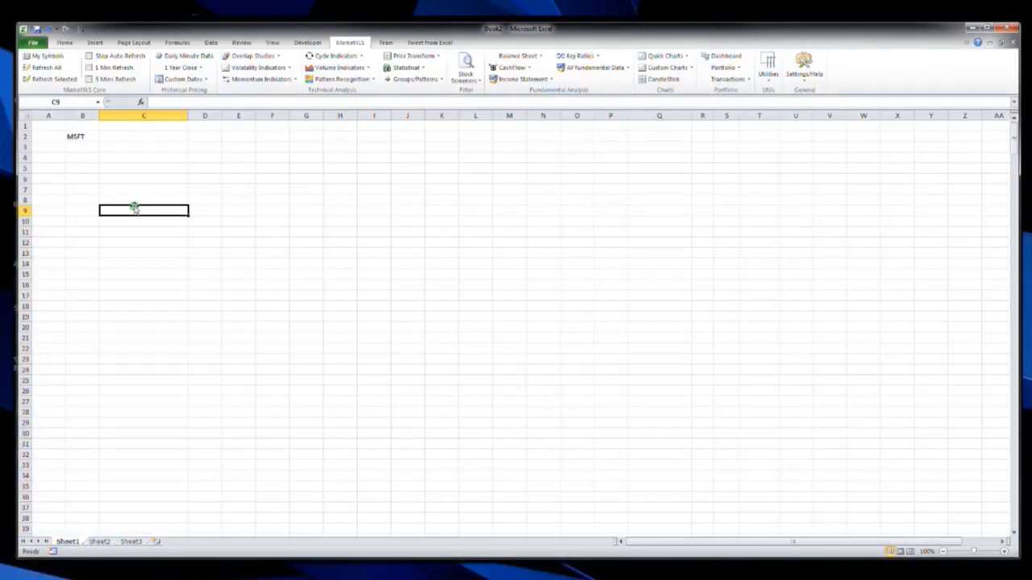
Start inserting a function in cell C3 and browse the functions in the MarketXLS Stocks category.
click(117, 147)
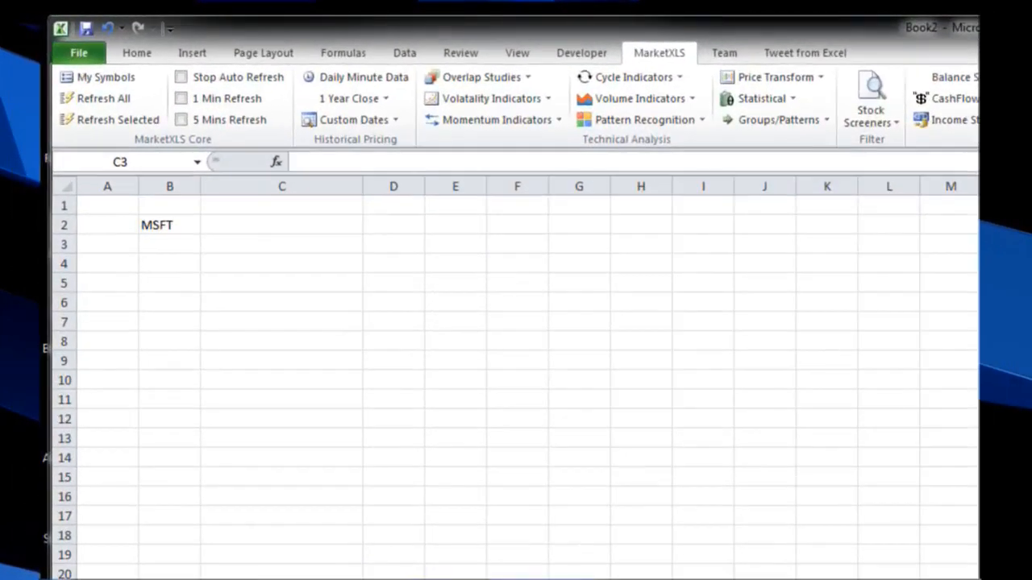
click(338, 162)
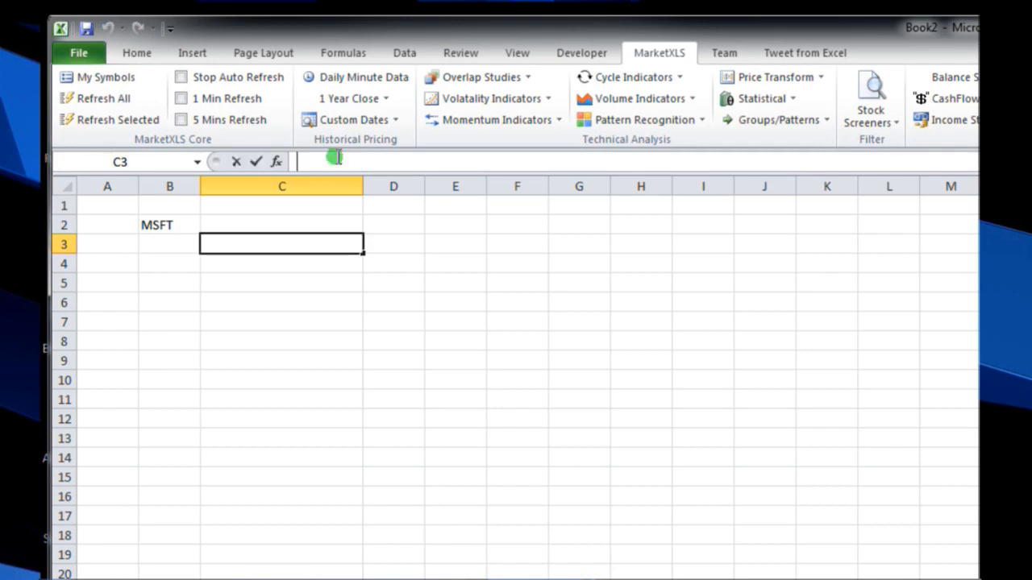
click(279, 163)
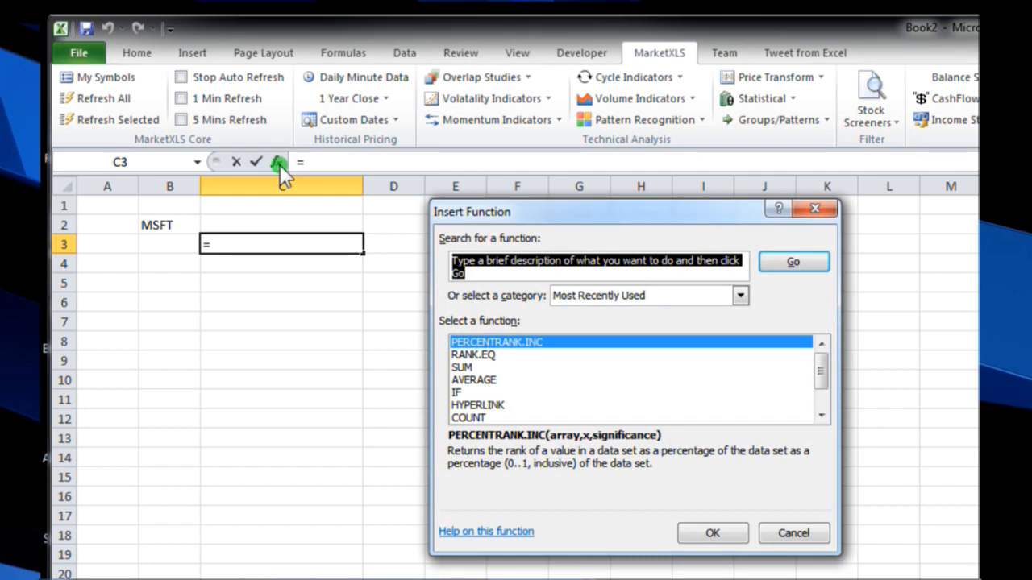
click(739, 296)
scroll(712, 375, down, 4)
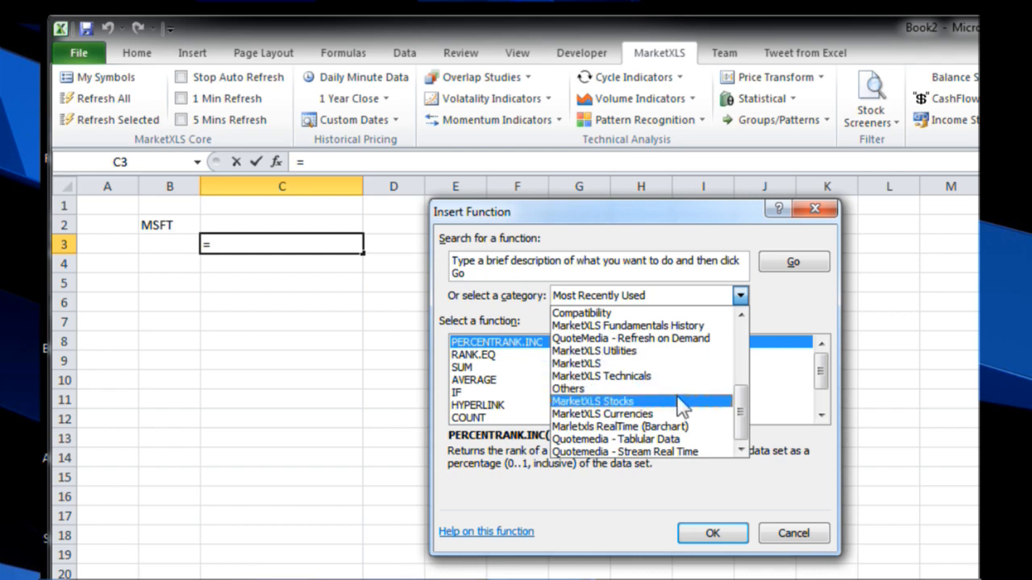
click(684, 407)
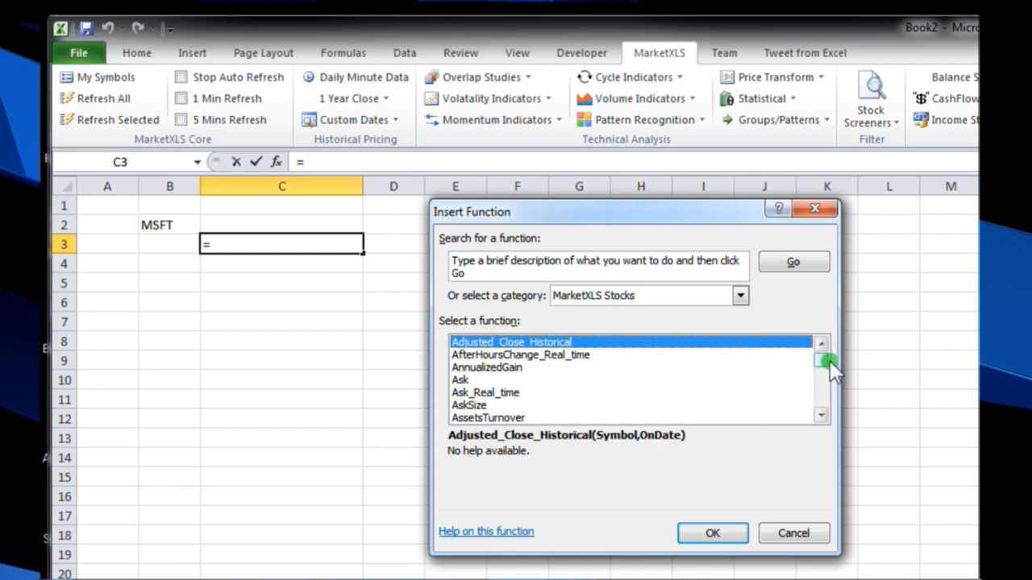
click(821, 396)
click(822, 395)
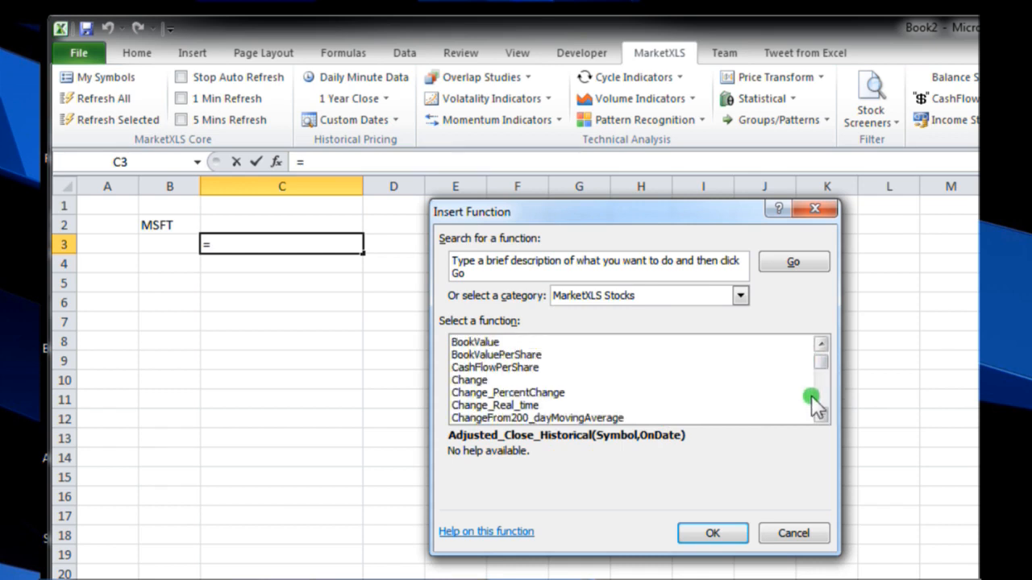
Choose the QM_GetOptionChain function from the Quotemedia - Tablular Data category for cell C3 and open its arguments.
click(740, 295)
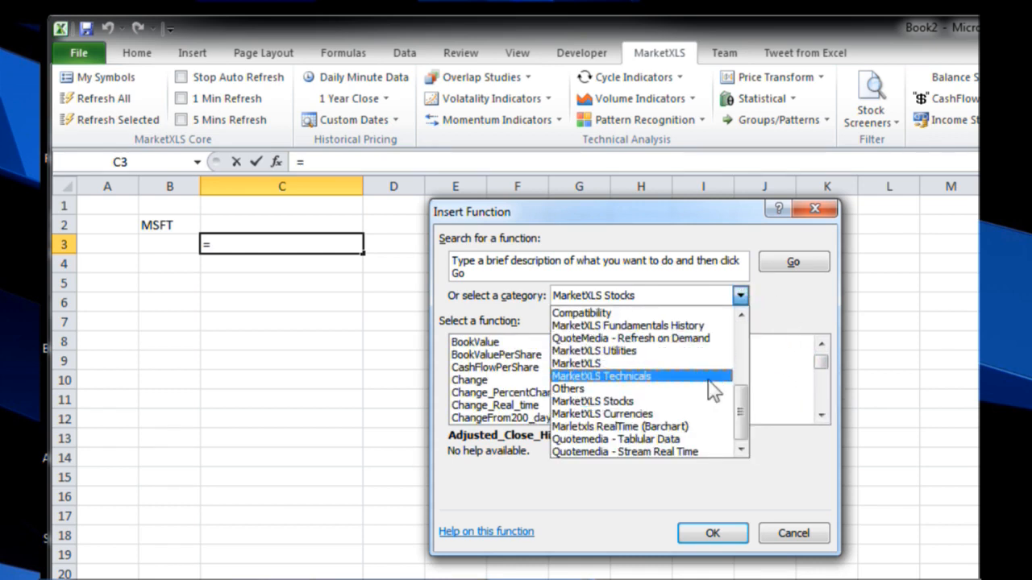
click(692, 441)
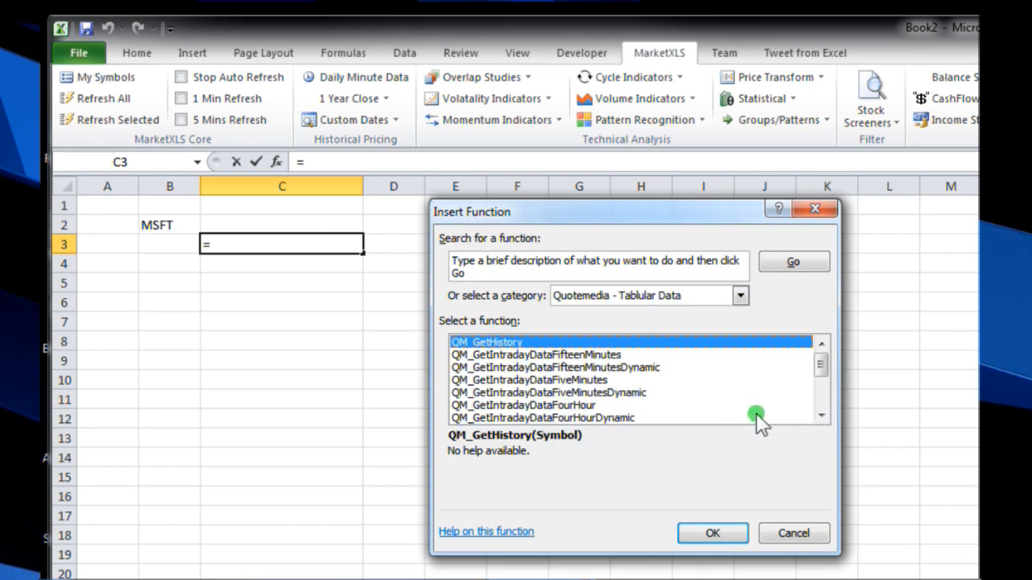
click(822, 400)
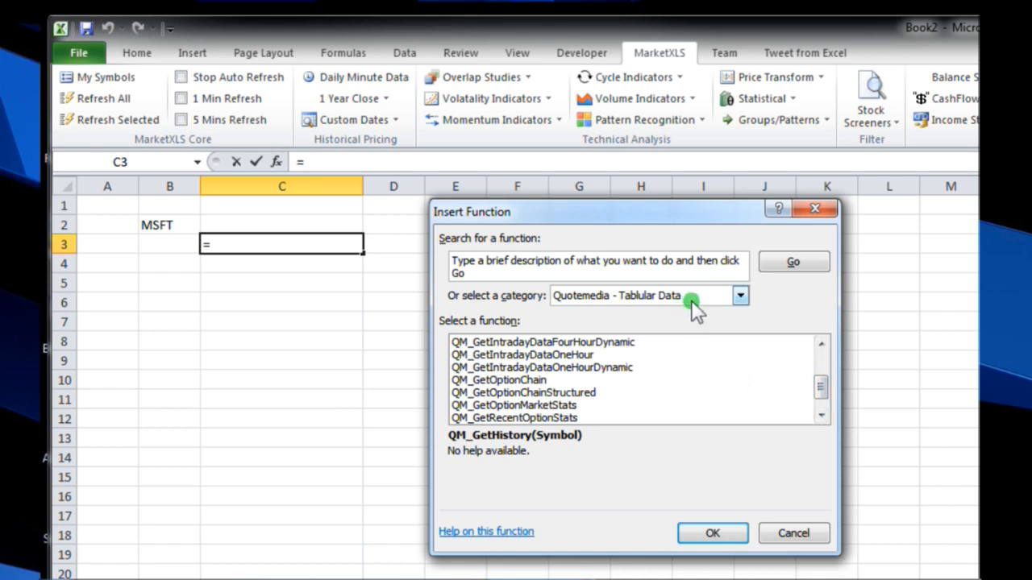
click(528, 381)
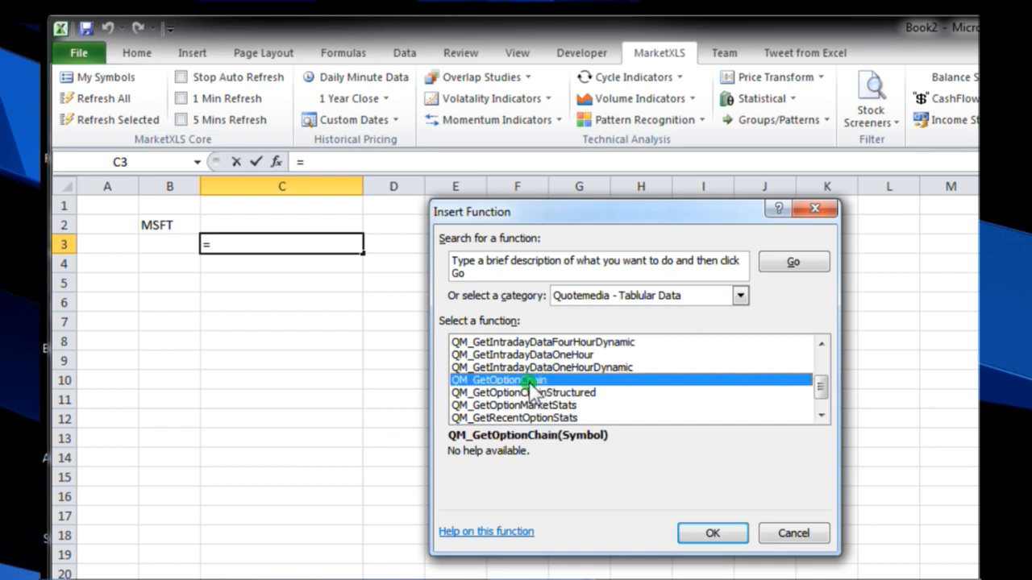
click(730, 533)
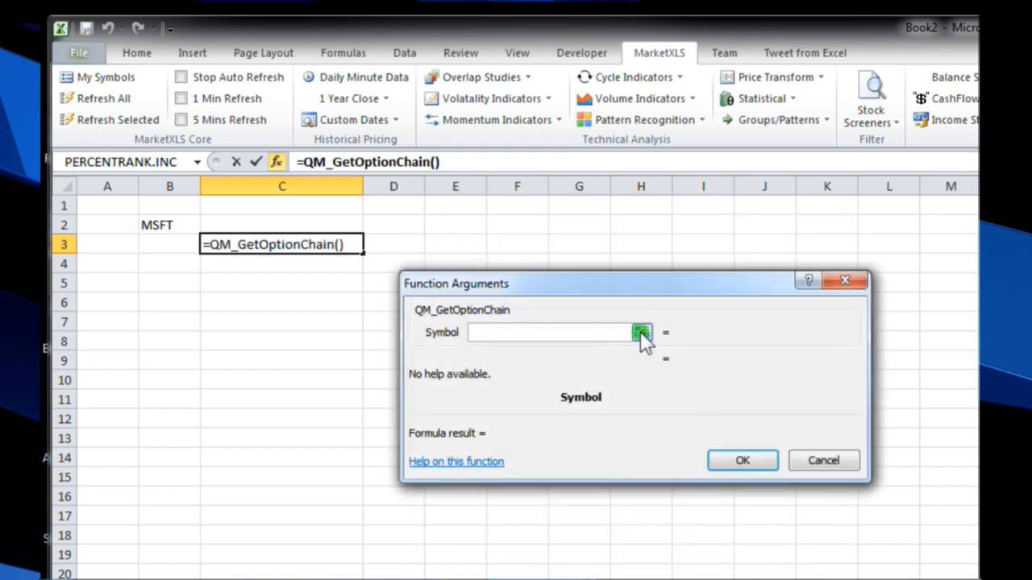
Set the function's Symbol argument to B2 and retrieve the option chain into C3, accepting that the cells below are overwritten.
click(153, 223)
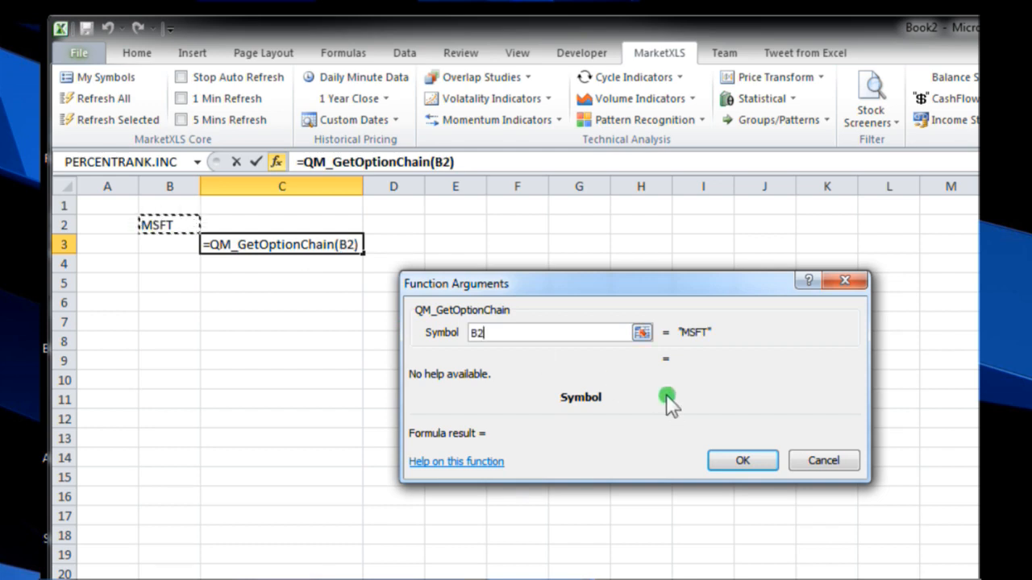
click(746, 461)
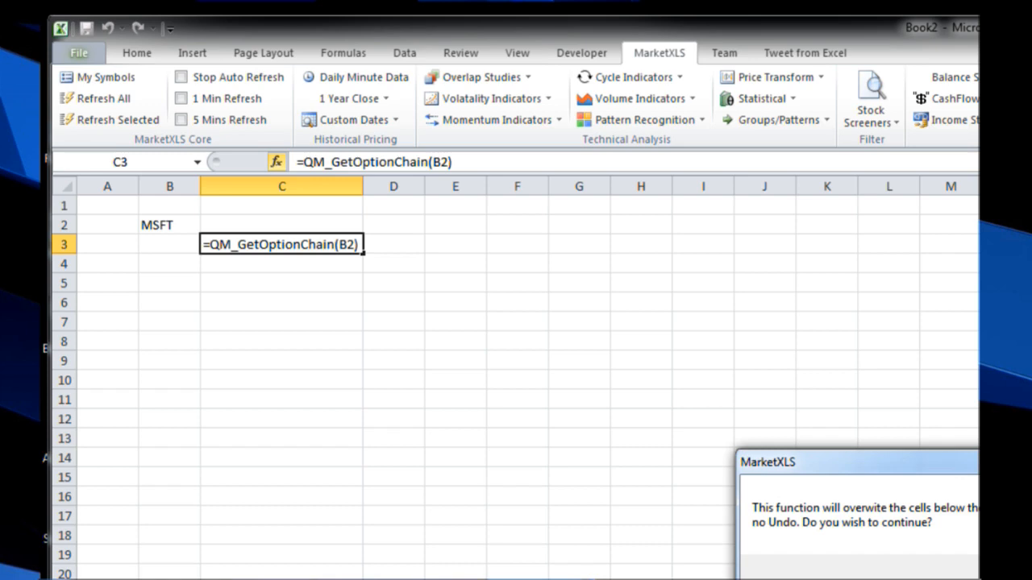
drag(971, 462, 685, 336)
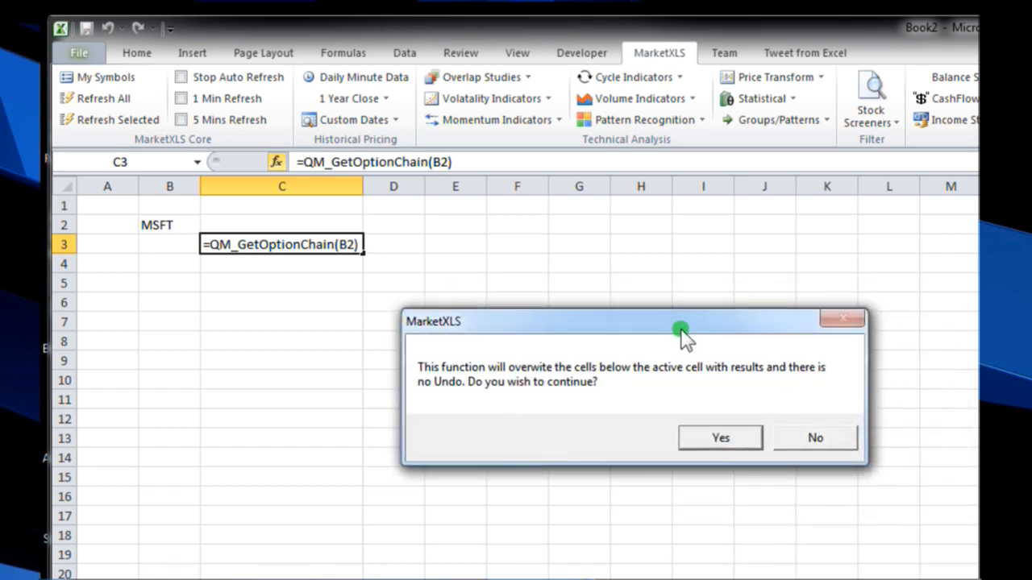
click(721, 439)
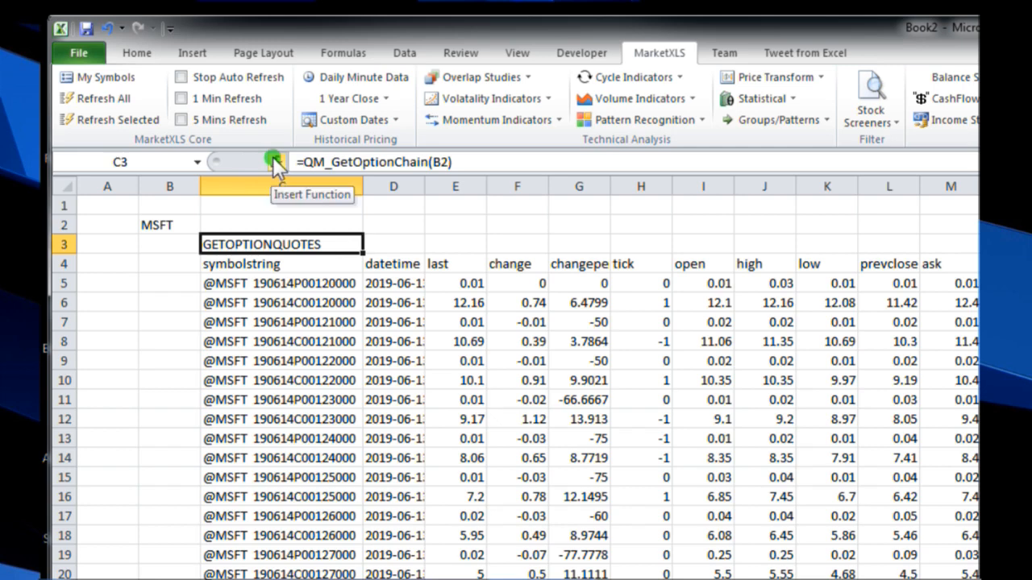
Clear the retrieved option chain from column C onward, keeping the MSFT symbol in B2.
drag(226, 186, 978, 186)
key(ctrl+BackSpace)
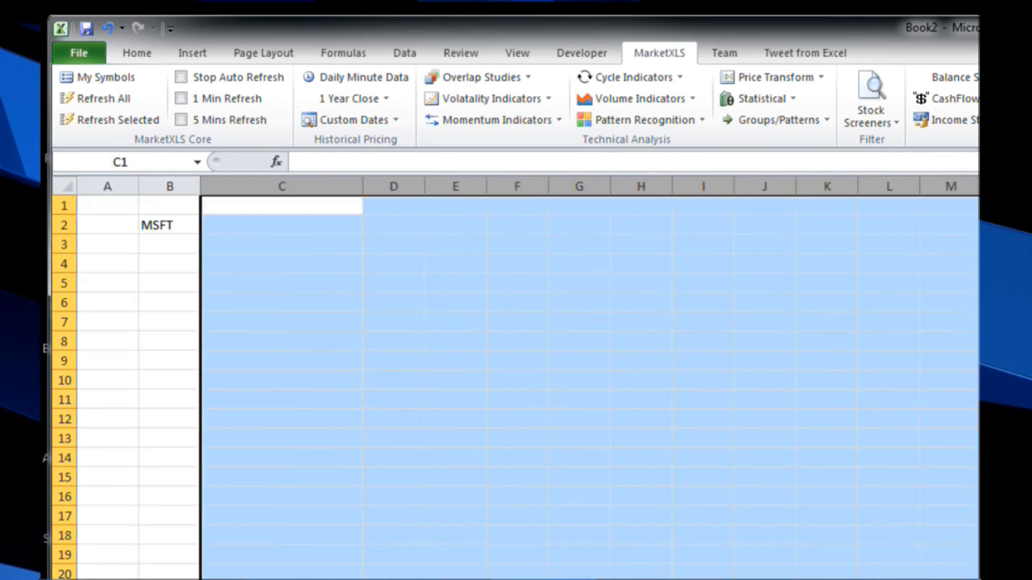
click(276, 162)
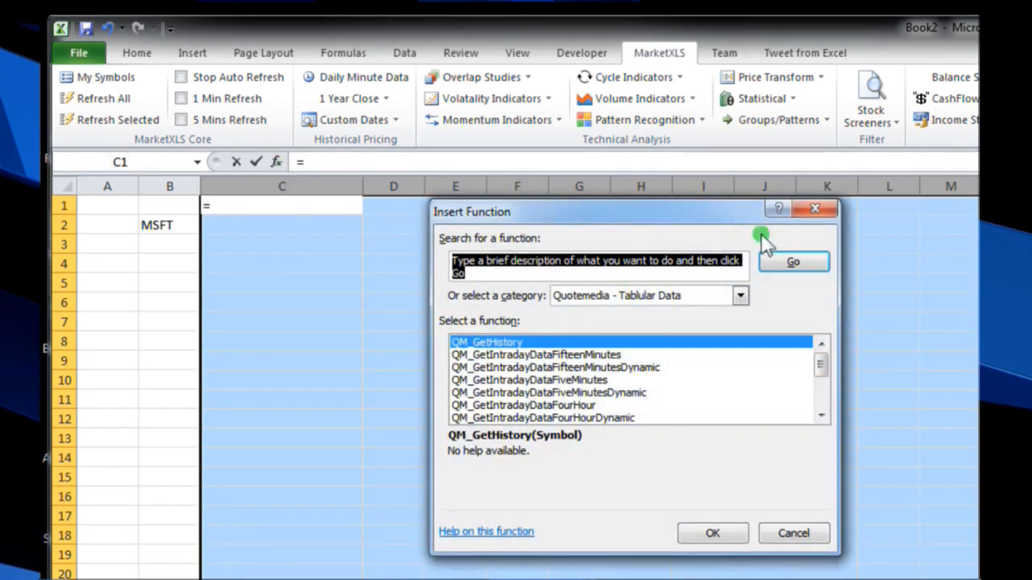
click(814, 209)
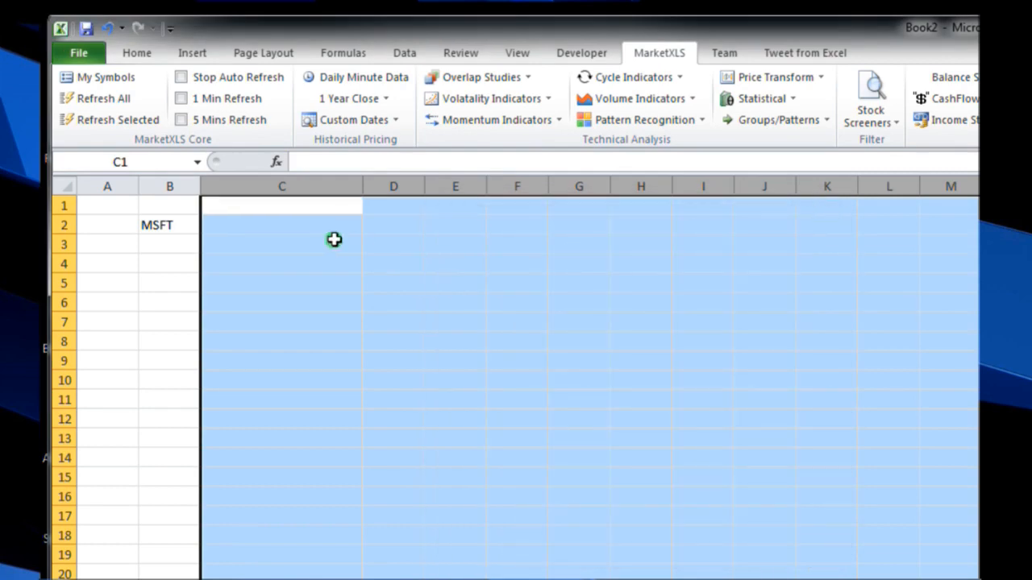
Start a formula with =QM in cell C3 and browse the suggested QM functions.
click(276, 240)
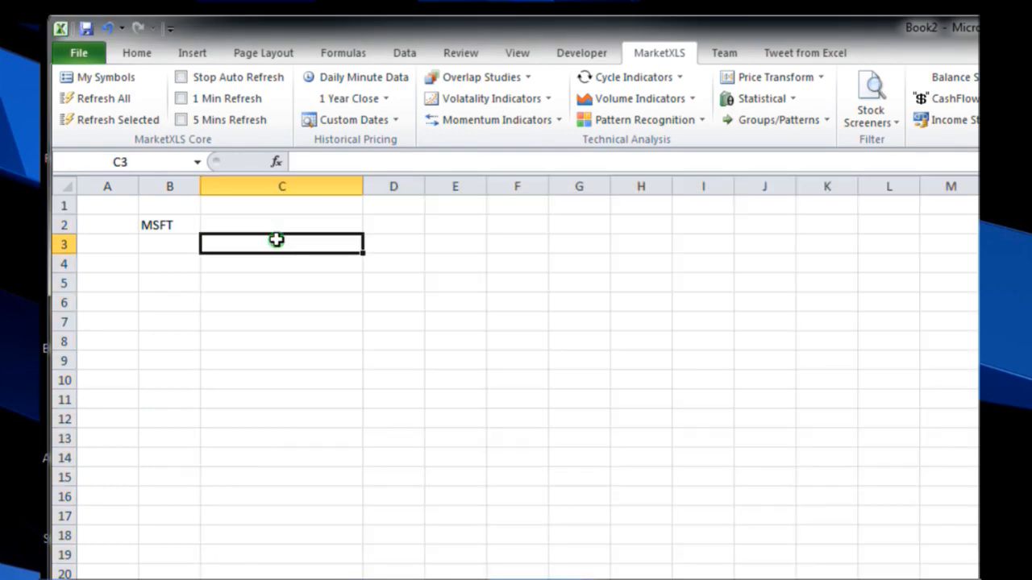
text(=)
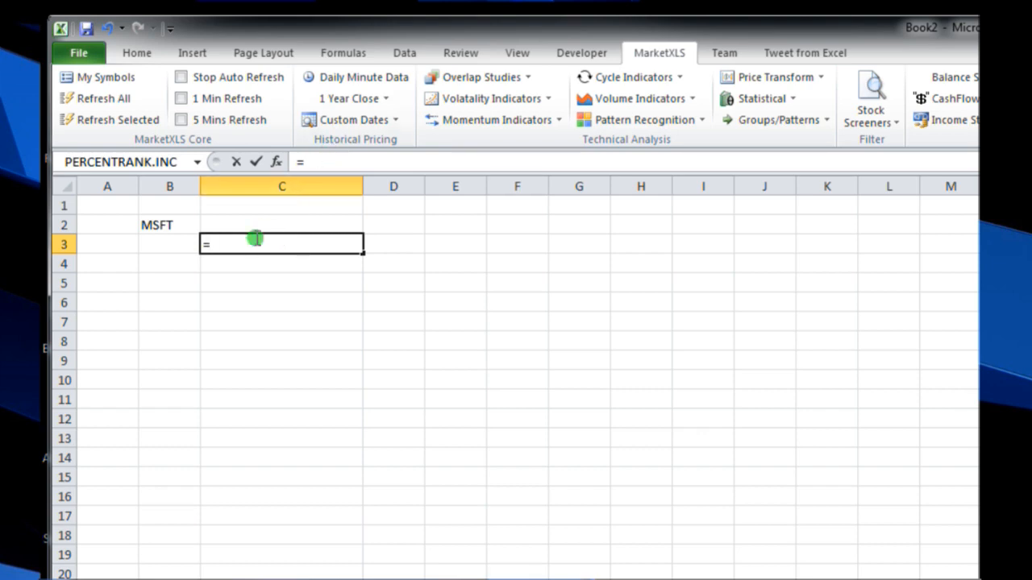
text(QM)
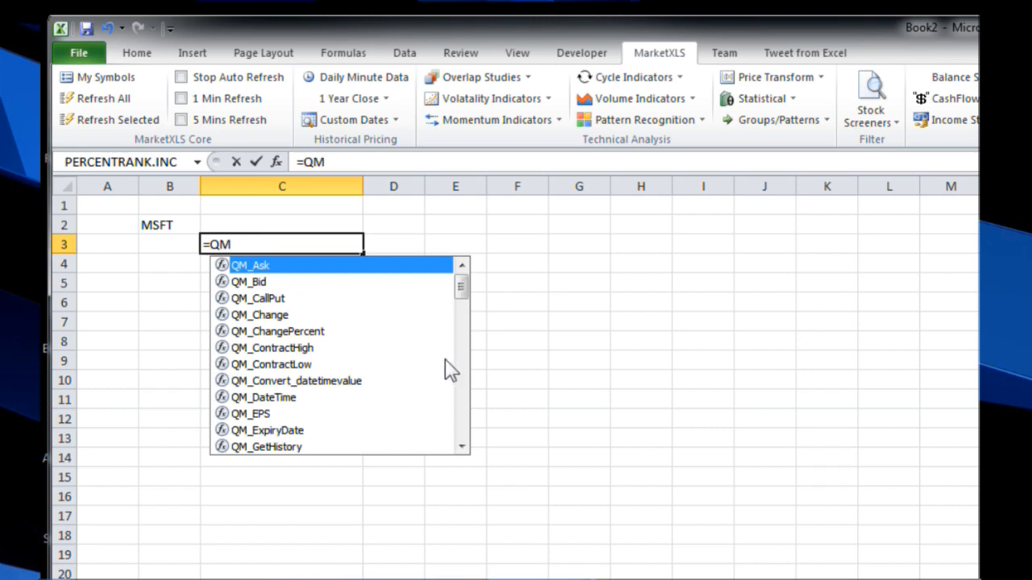
click(466, 393)
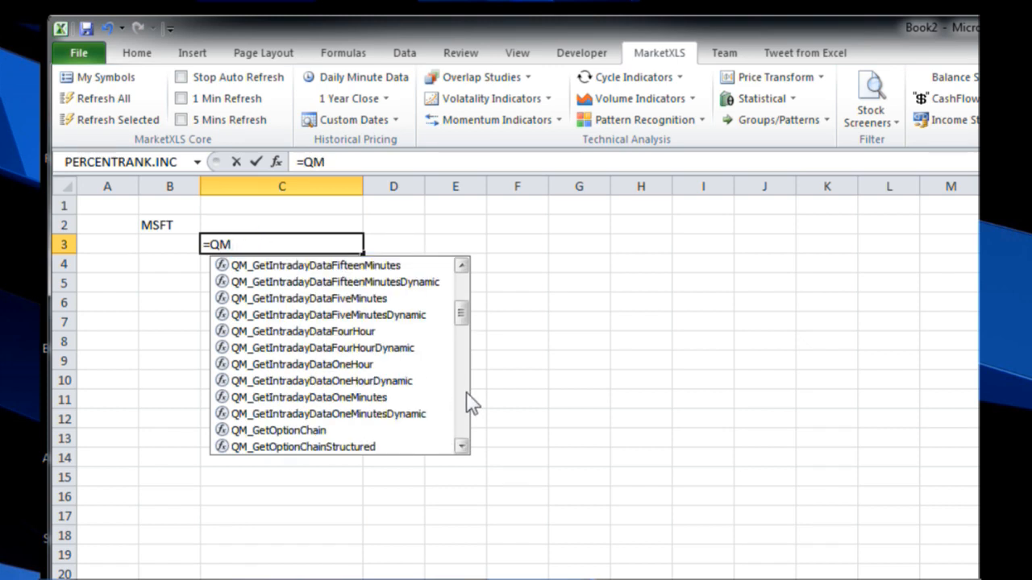
drag(461, 316, 462, 318)
click(270, 241)
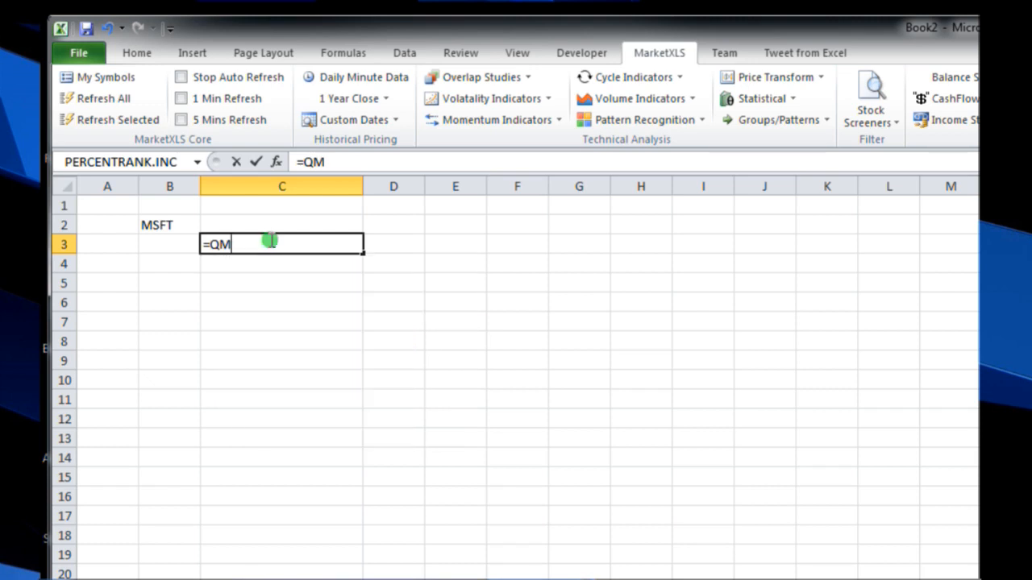
Complete the formula in C3 as =QM_GetOptionChain(B2), picking the function from the QM_GET suggestions.
text(_GET)
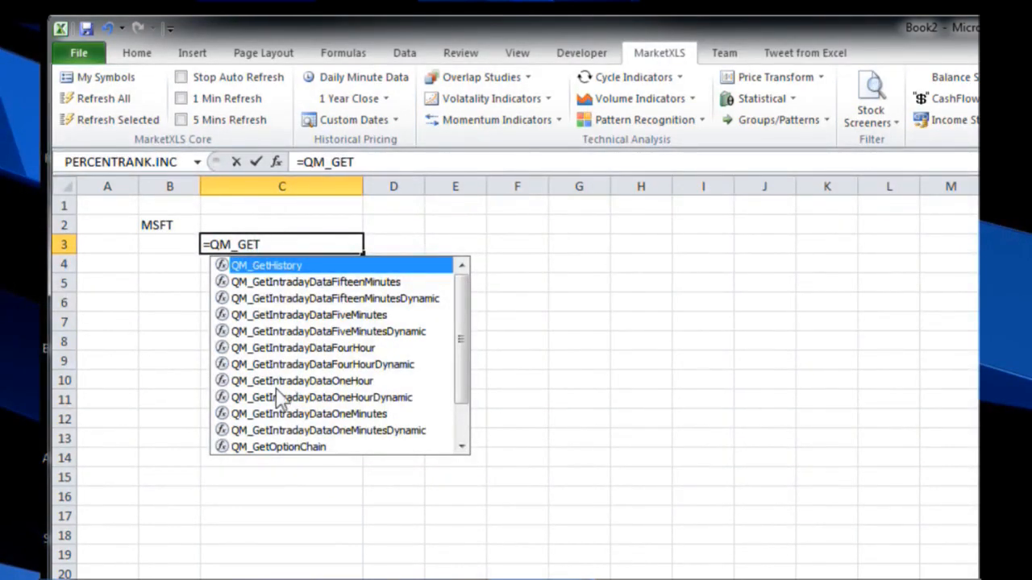
click(306, 448)
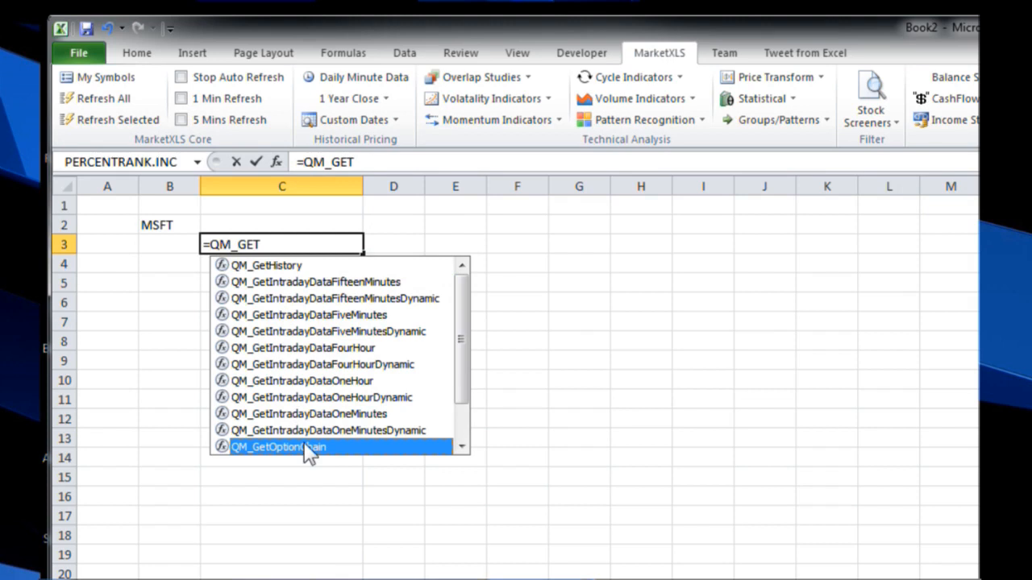
double_click(306, 448)
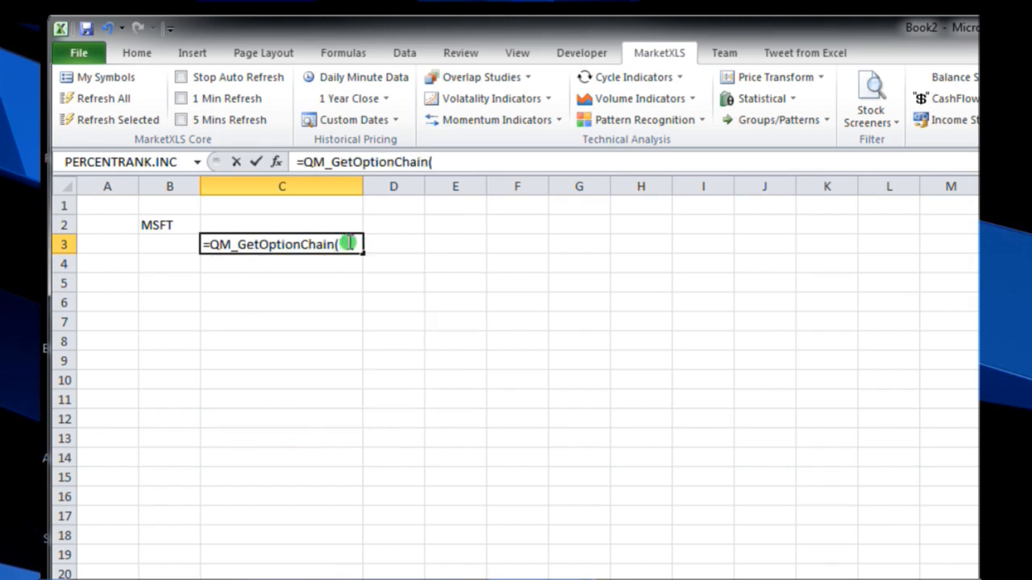
click(160, 224)
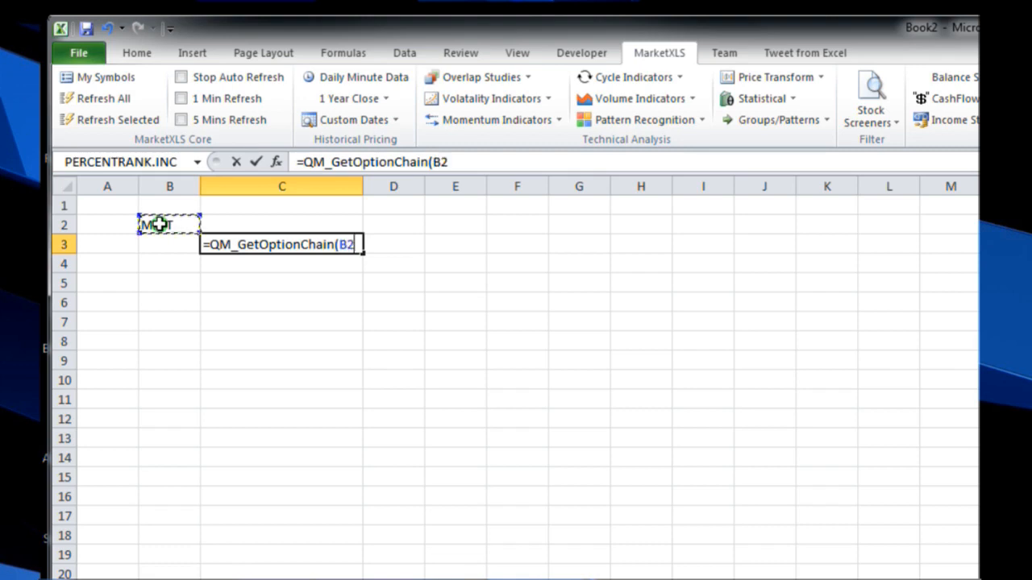
click(470, 163)
text())
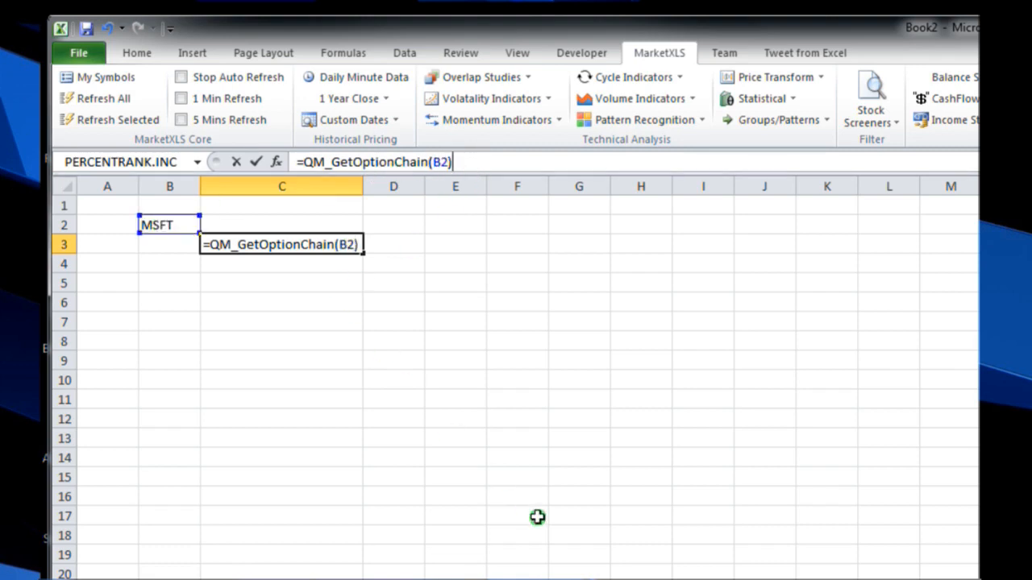
Run the option chain formula in C3 and accept overwriting the cells below it.
key(Return)
drag(847, 527, 501, 315)
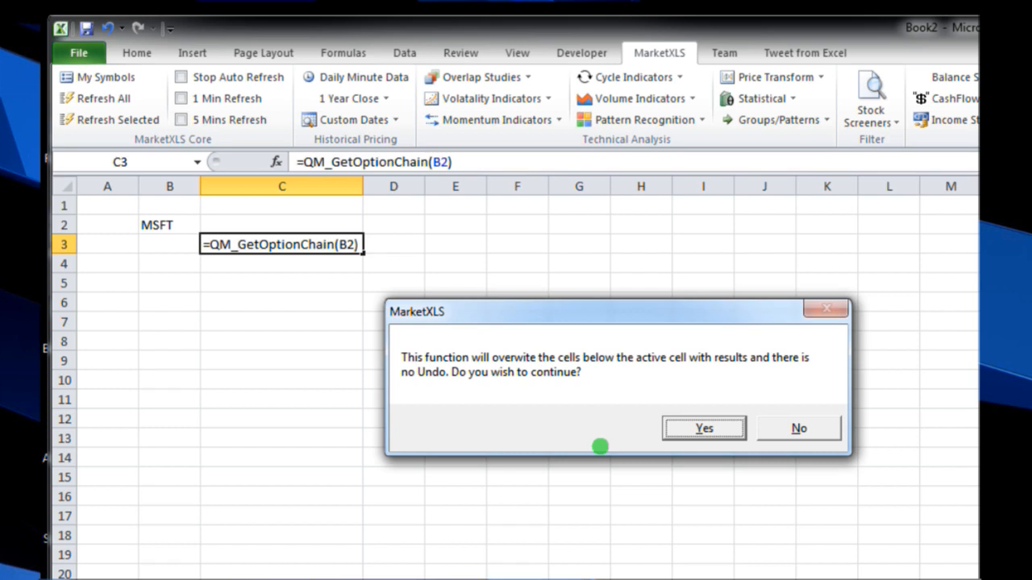
click(712, 419)
click(703, 429)
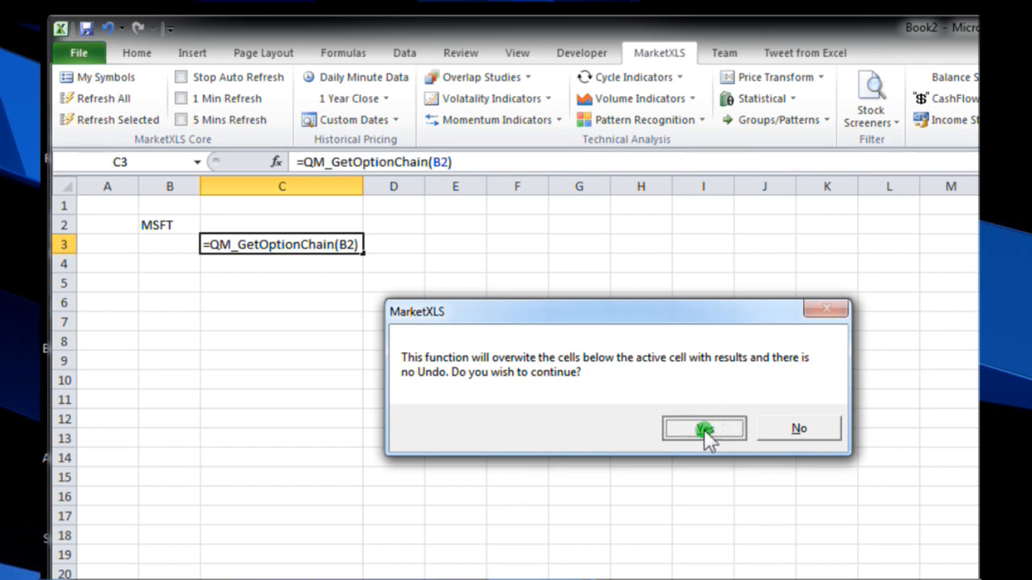
key(Return)
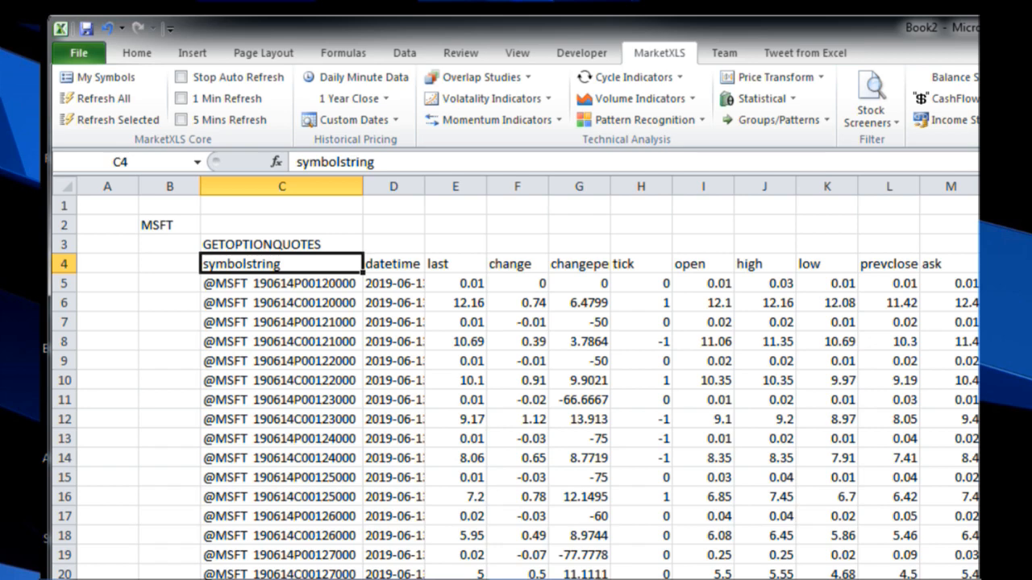
Review the retrieved option chain's columns across the sheet and return to its first columns.
scroll(528, 379, right, 2)
scroll(528, 379, right, 1)
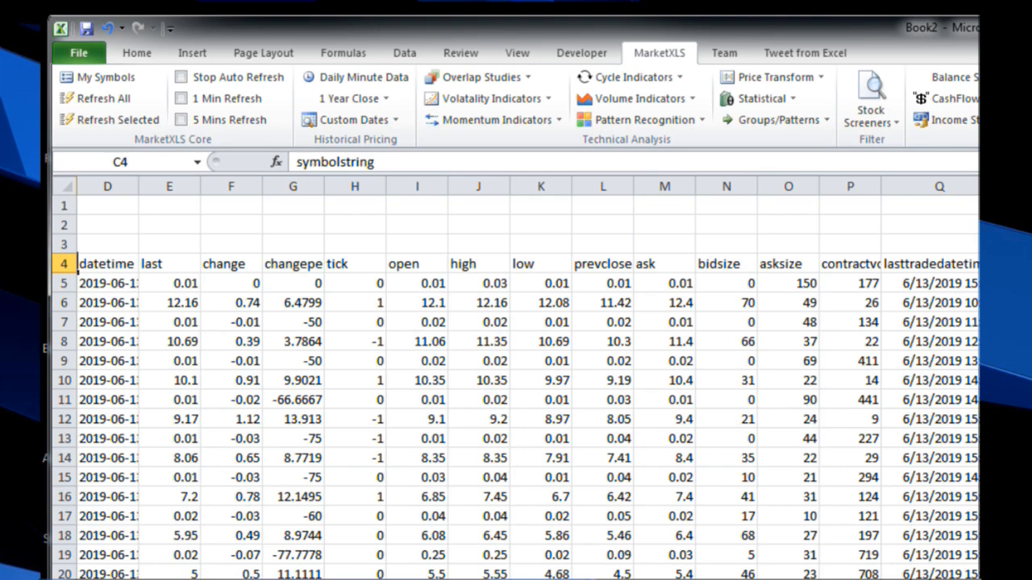
scroll(528, 379, left, 3)
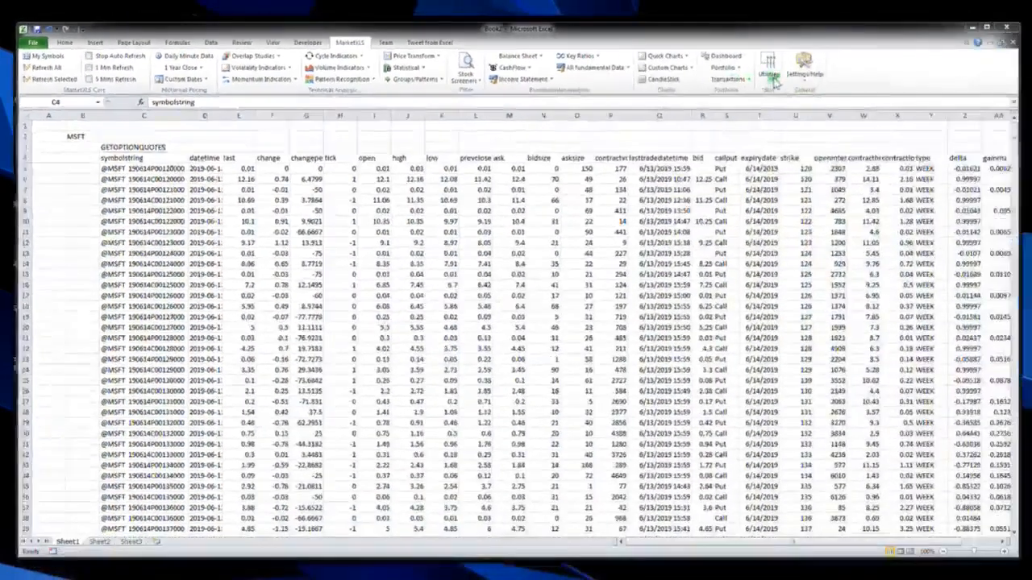
Look up the Option Chain utility and the Quotemedia - Tablular Data function list without running either.
click(768, 71)
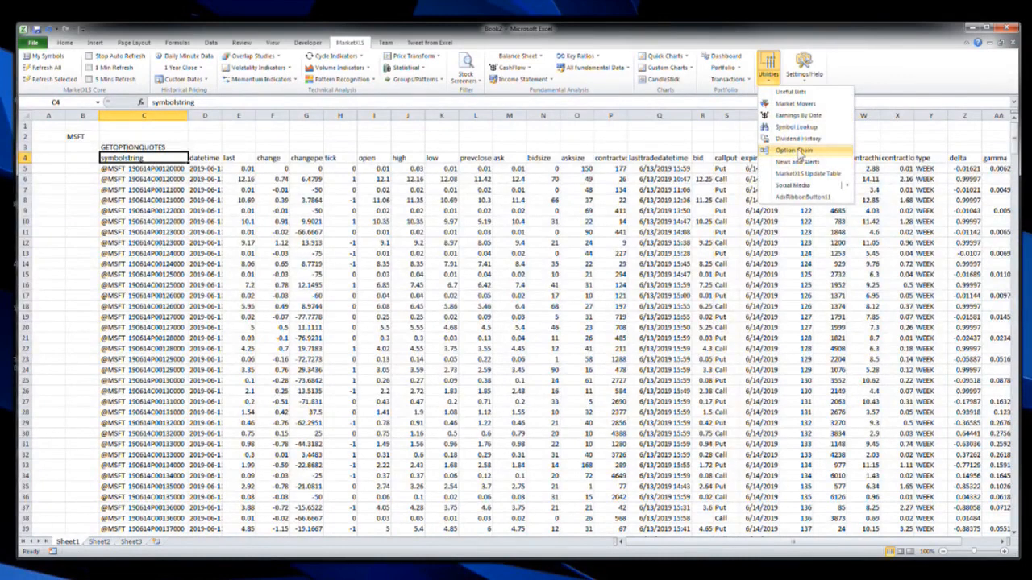
click(140, 103)
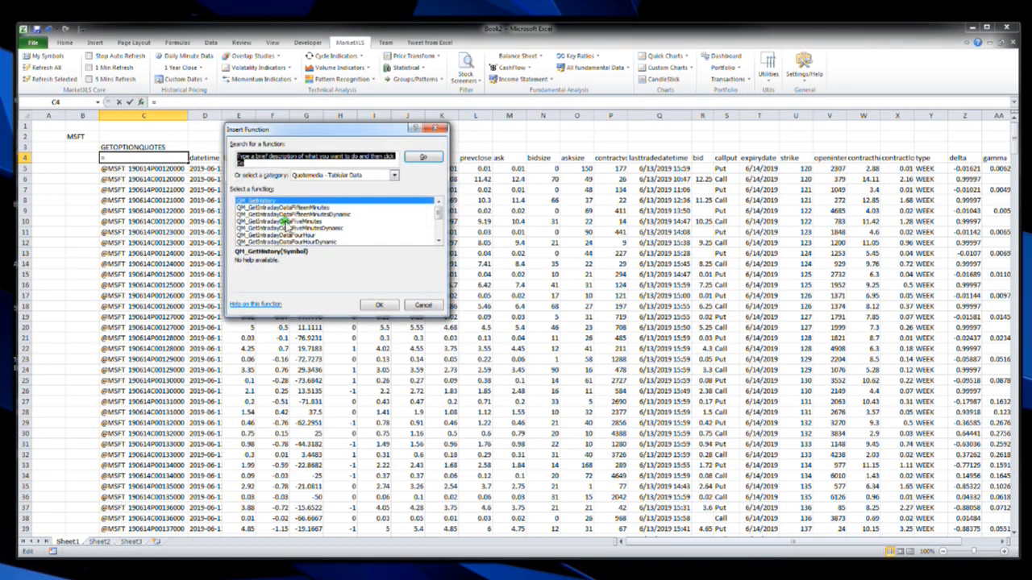
click(423, 306)
Leave the retrieved chain on Sheet1 and show the MSFT option chain on Sheet2.
click(149, 137)
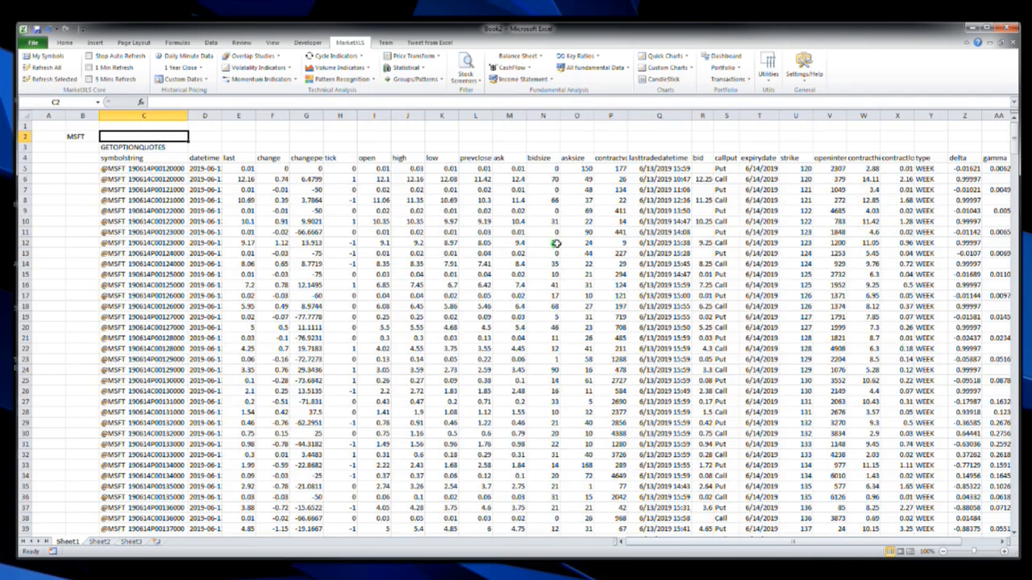
click(99, 541)
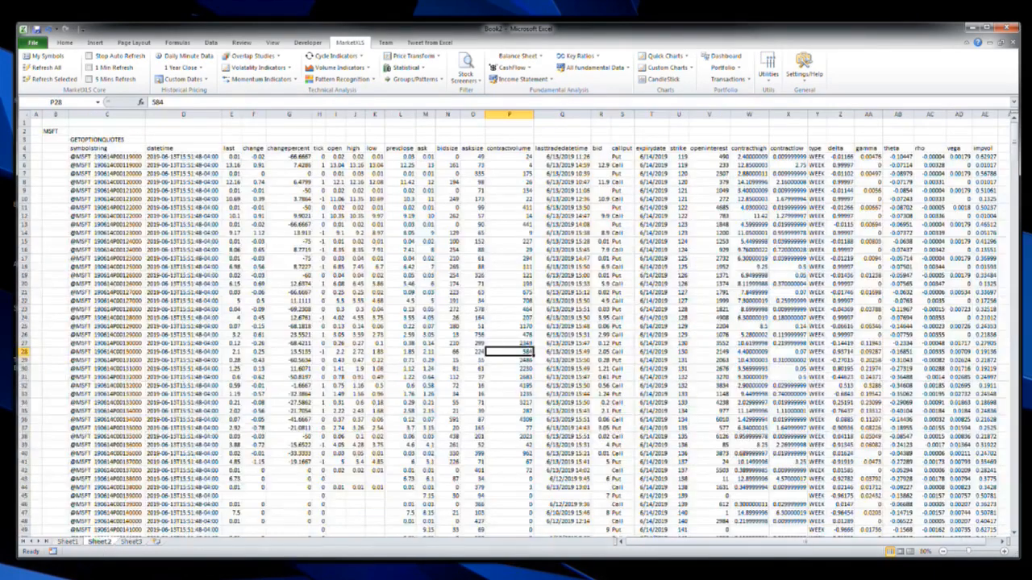